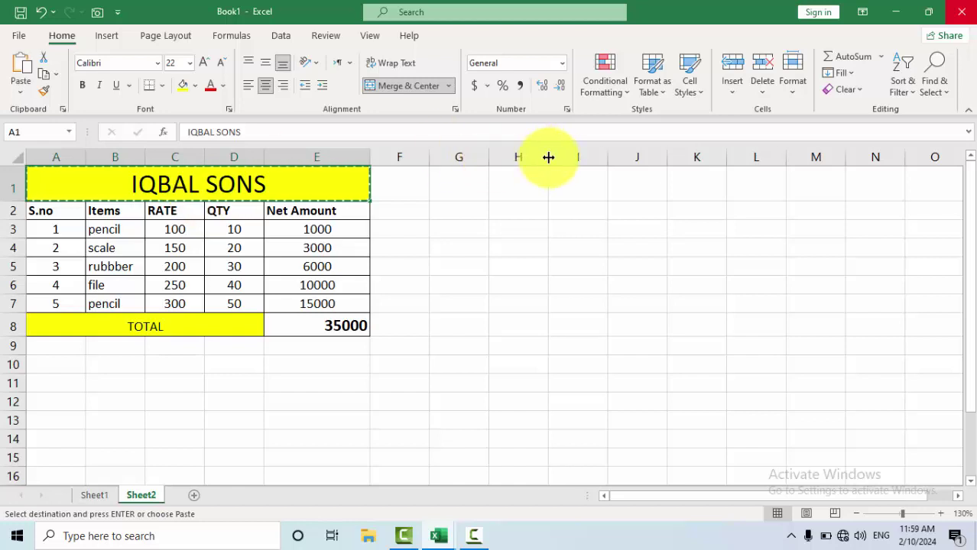
- Paste the copied merged heading at H1 and replace its text with VLOOKUP
left_click(517, 196)
type("IQBAL SONS")
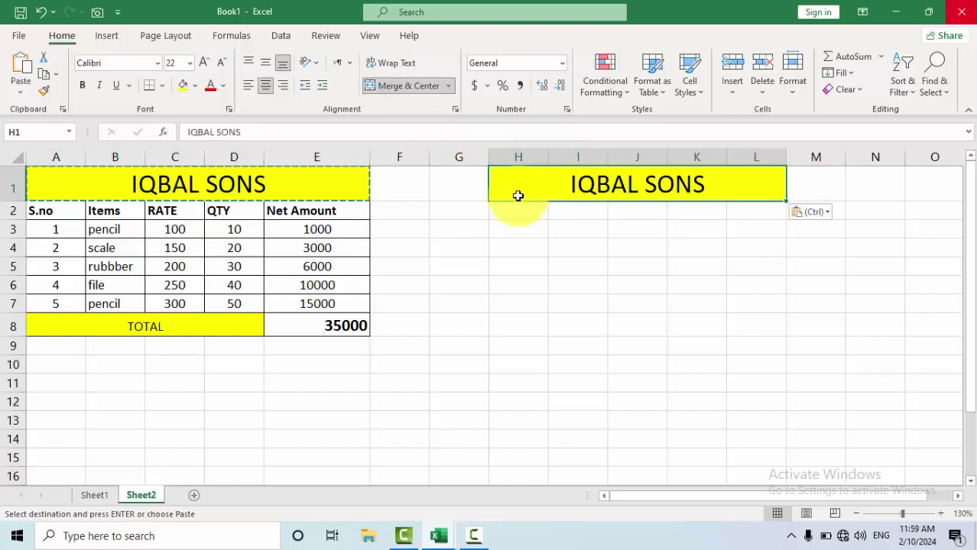
type("VLOOKUP")
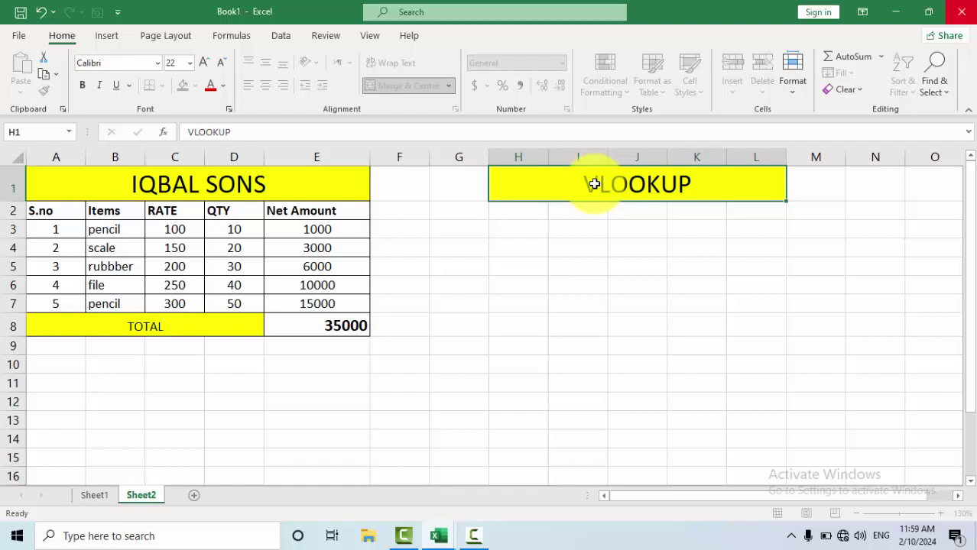
key("ctrl+Return")
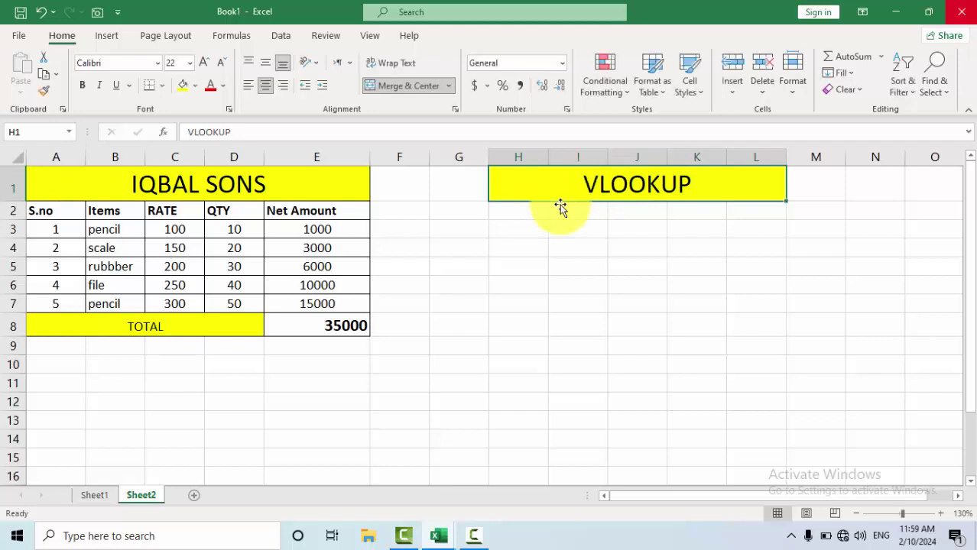
left_click(528, 223)
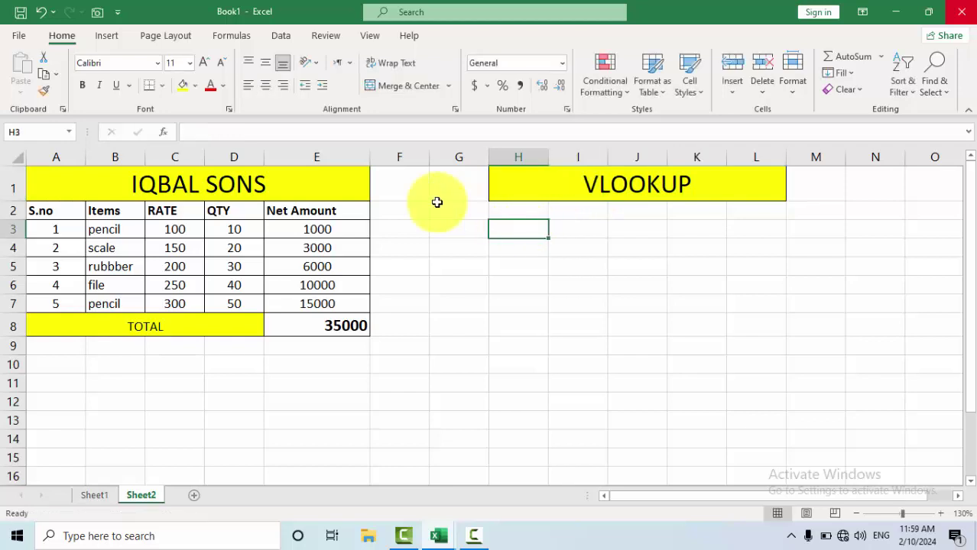
- Copy the column headers in A2:E2 and paste them transposed, starting at H2
left_click_drag(67, 212, 280, 214)
right_click(280, 214)
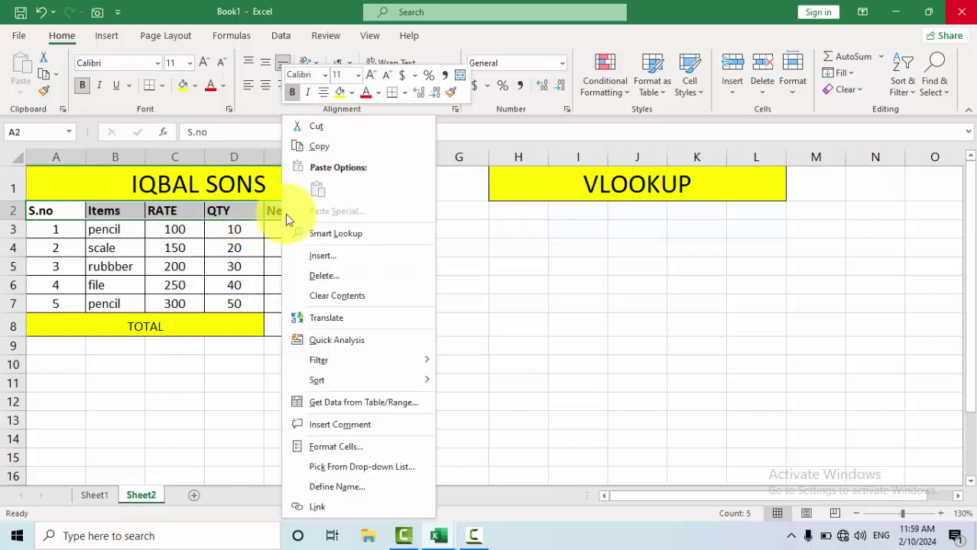
left_click(334, 152)
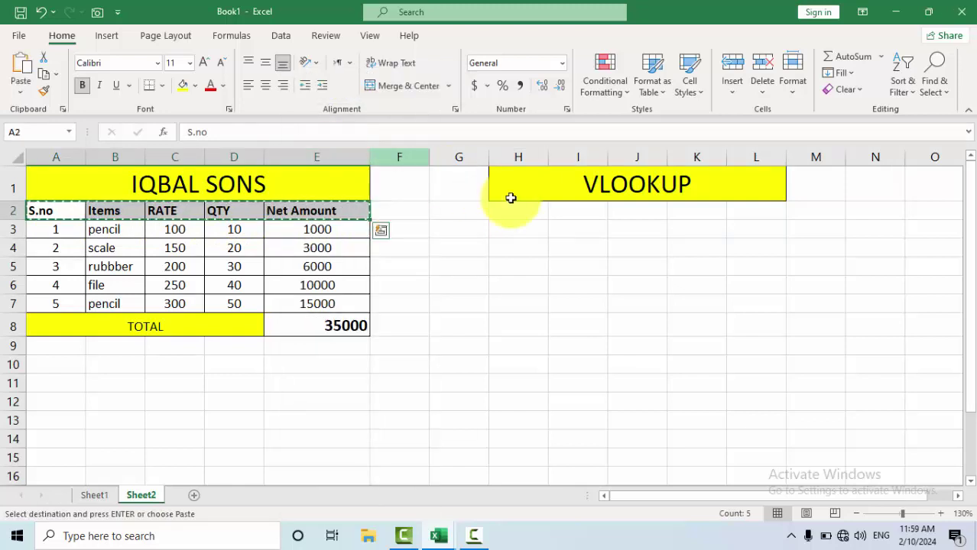
left_click(519, 210)
right_click(518, 209)
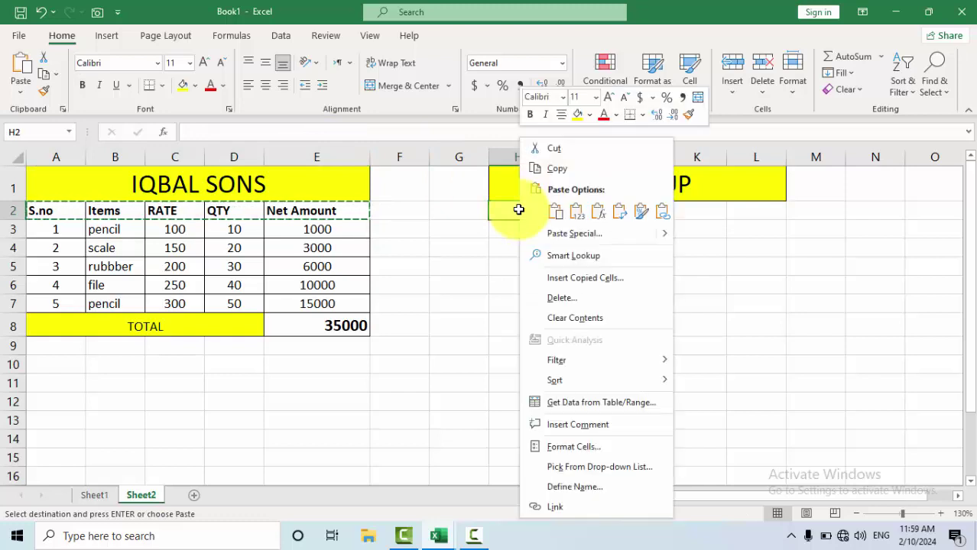
left_click(560, 233)
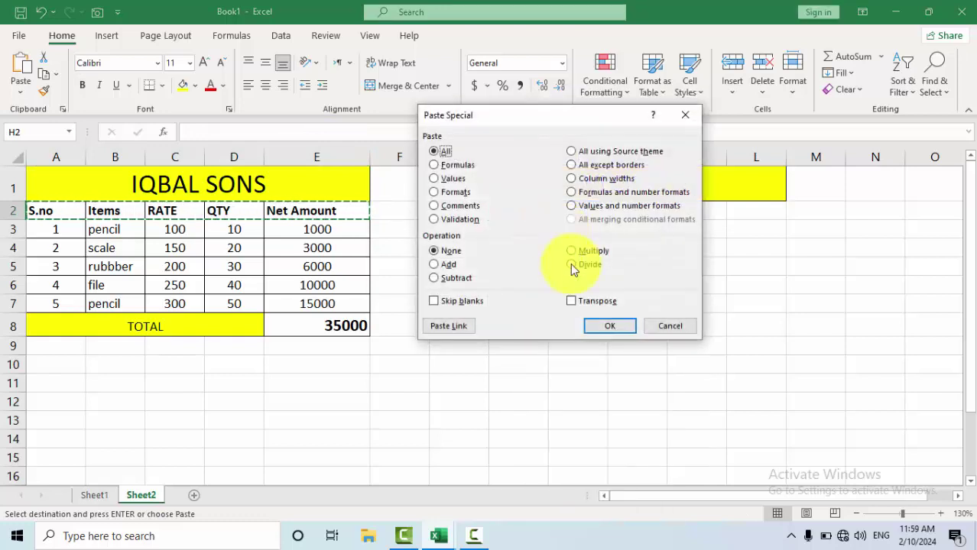
left_click(582, 301)
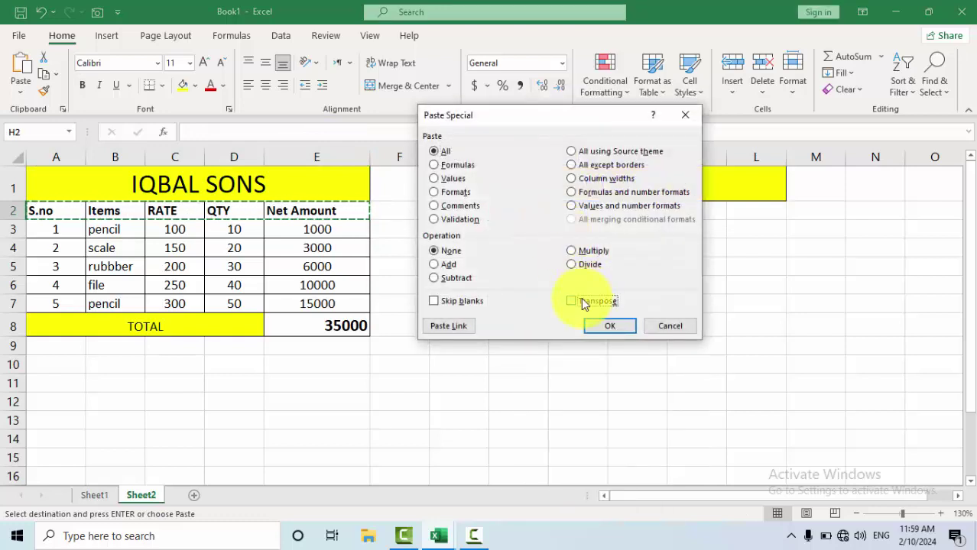
left_click(610, 327)
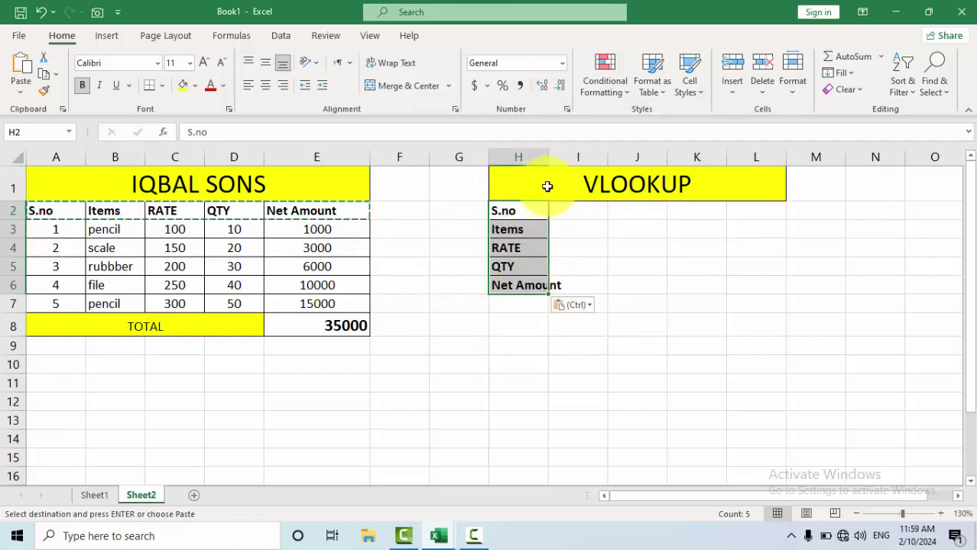
- Enter 1 as the S.no lookup value in I2
left_click(558, 203)
type("1")
key("Return")
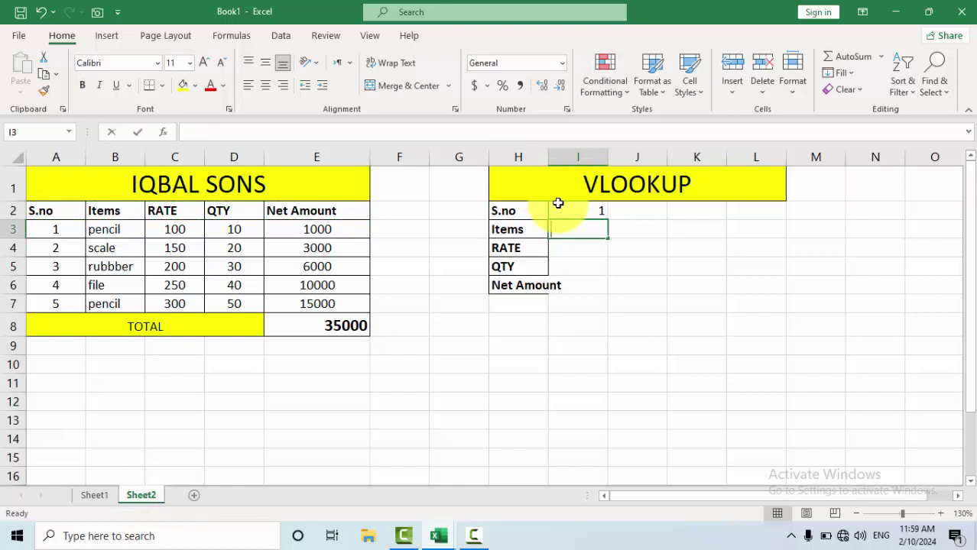
- Enter the formula =VLOOKUP(I2,A2:E7,2,0) in I3 for the Items row
type("=vll")
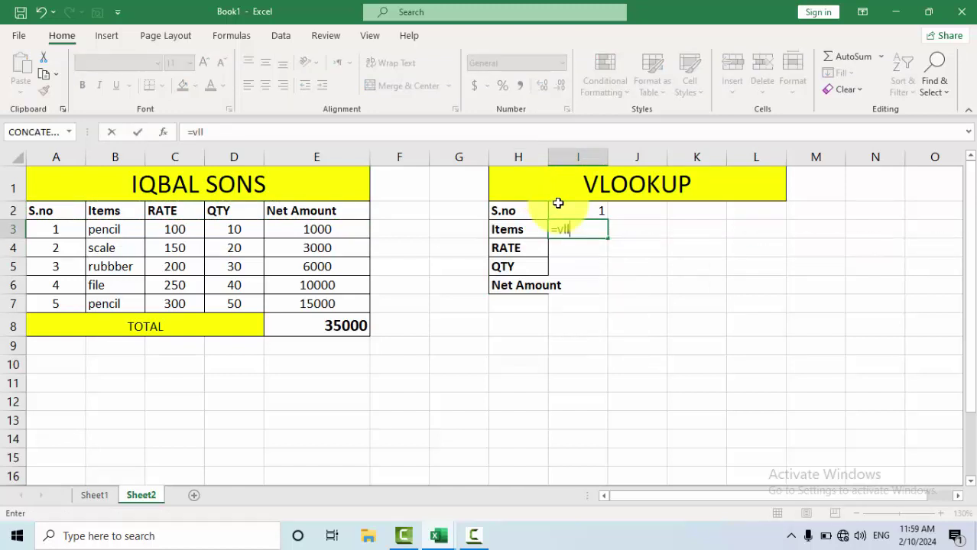
key("BackSpace")
key("Tab")
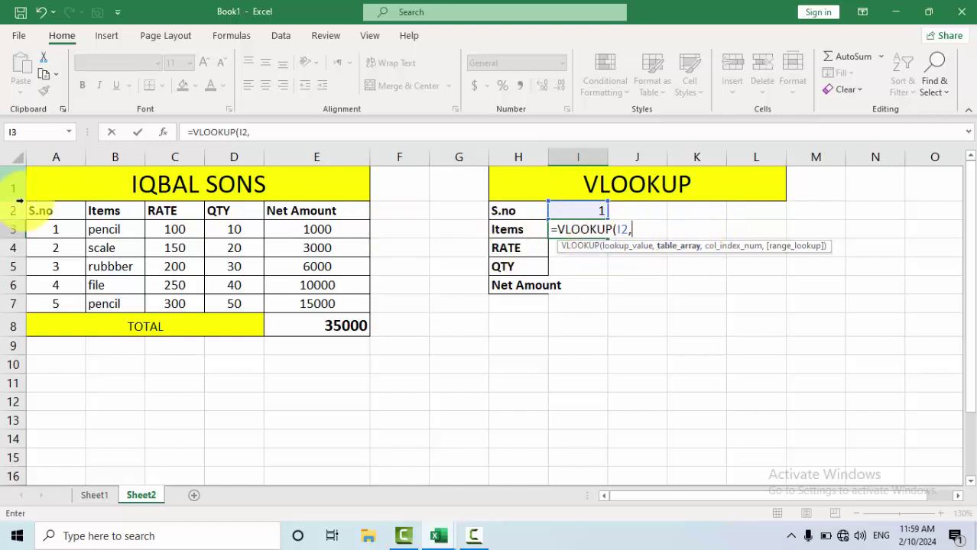
left_click_drag(72, 214, 284, 300)
type(",")
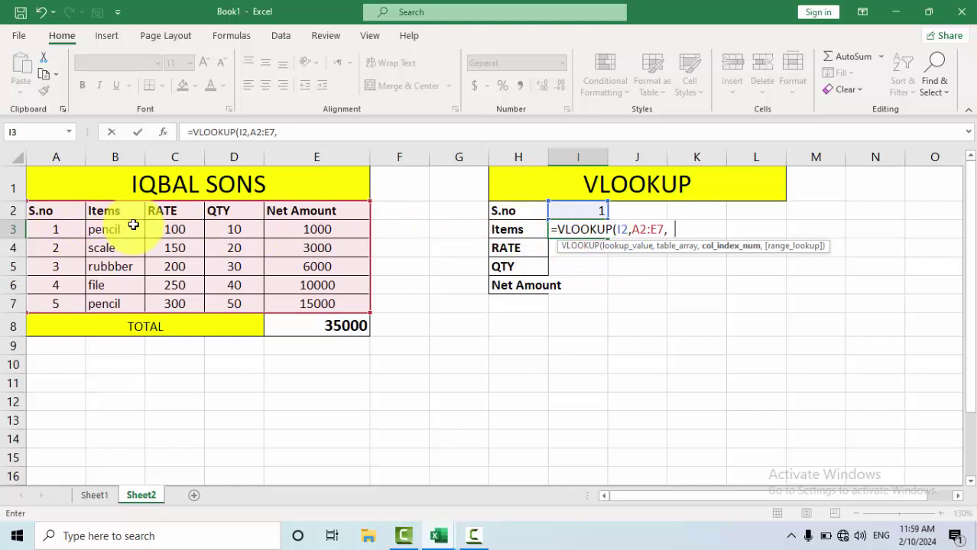
type(",")
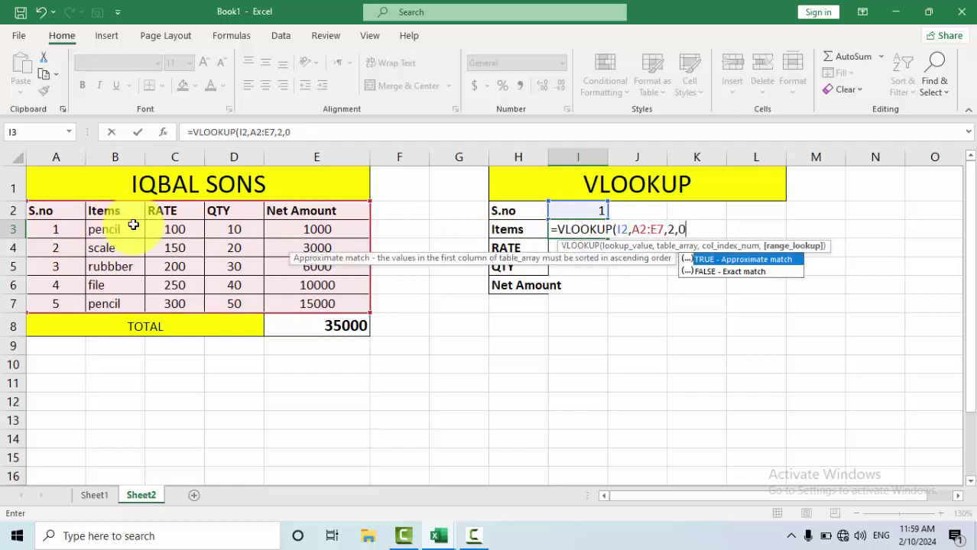
type("0)")
key("Return")
key("Up")
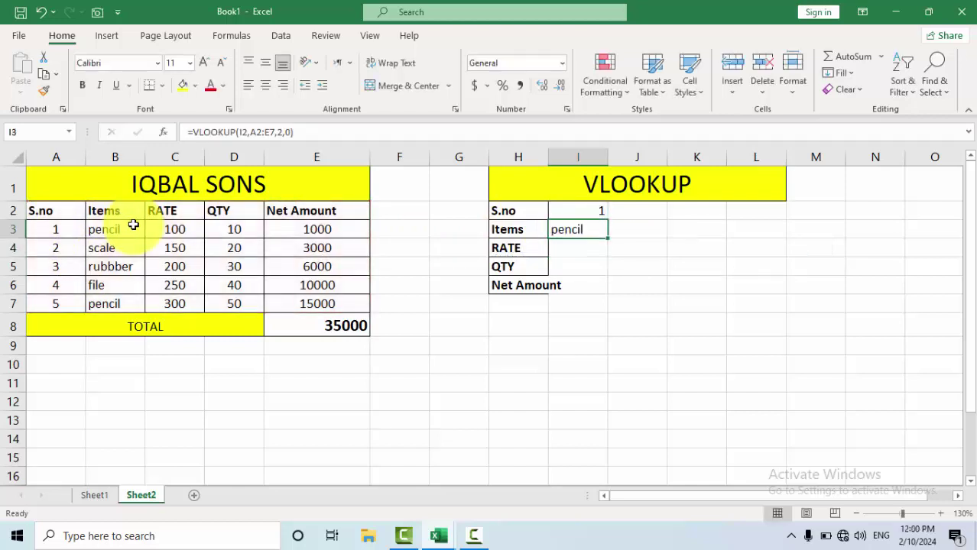
- Try to fill the Items formula with relative references from I3 down through I6
left_click(90, 232)
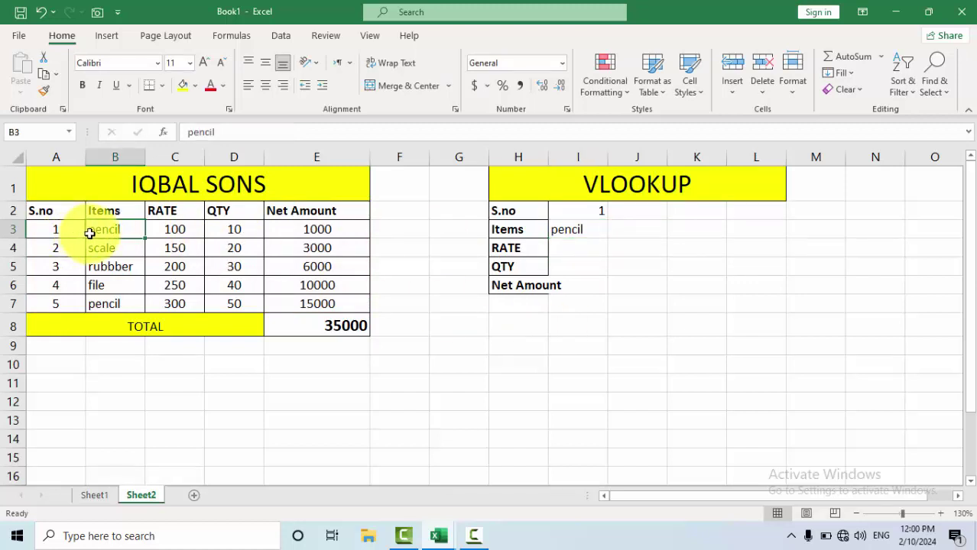
left_click(571, 232)
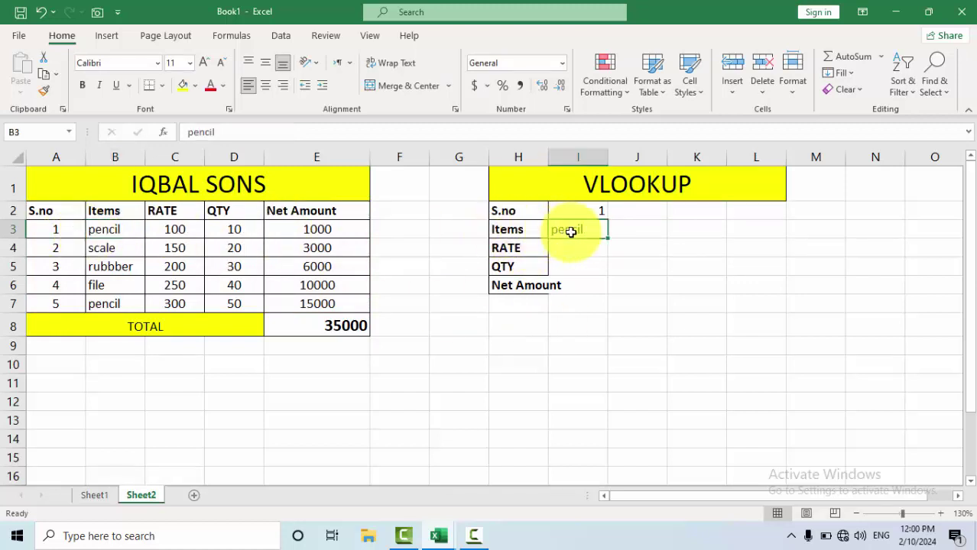
left_click(593, 247)
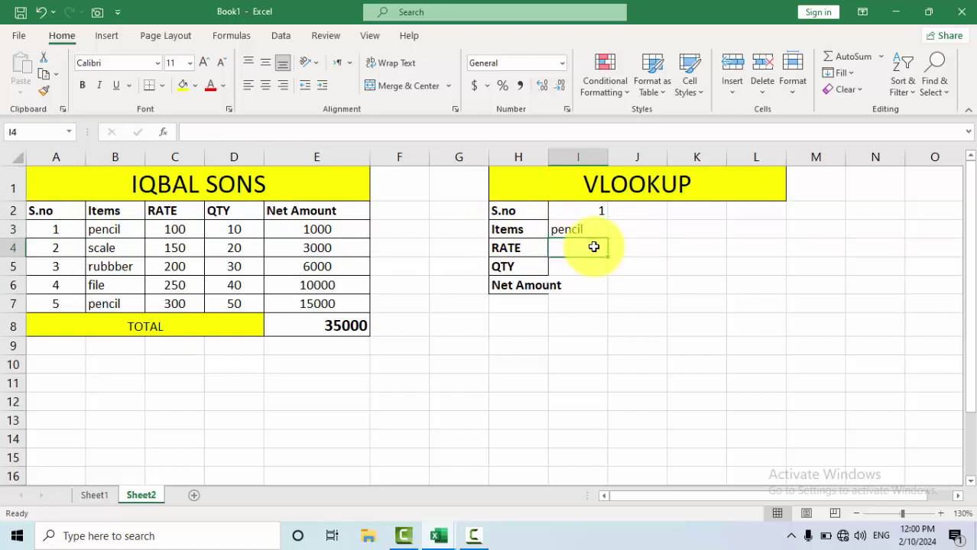
left_click(585, 230)
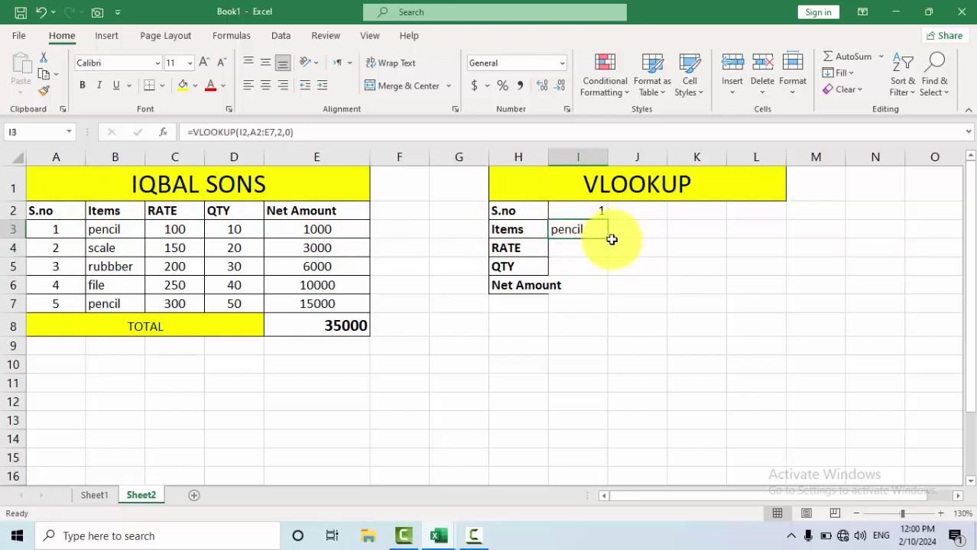
left_click_drag(610, 240, 594, 294)
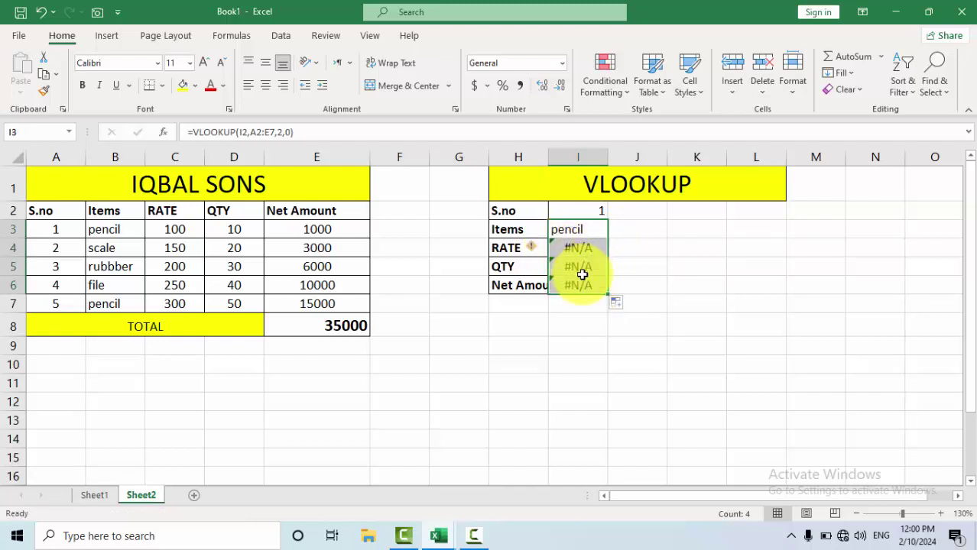
- Clear the filled formulas from I4:I6 and widen column H to fit the Net Amount label
key("Down")
key("shift+Down")
key("shift+Down")
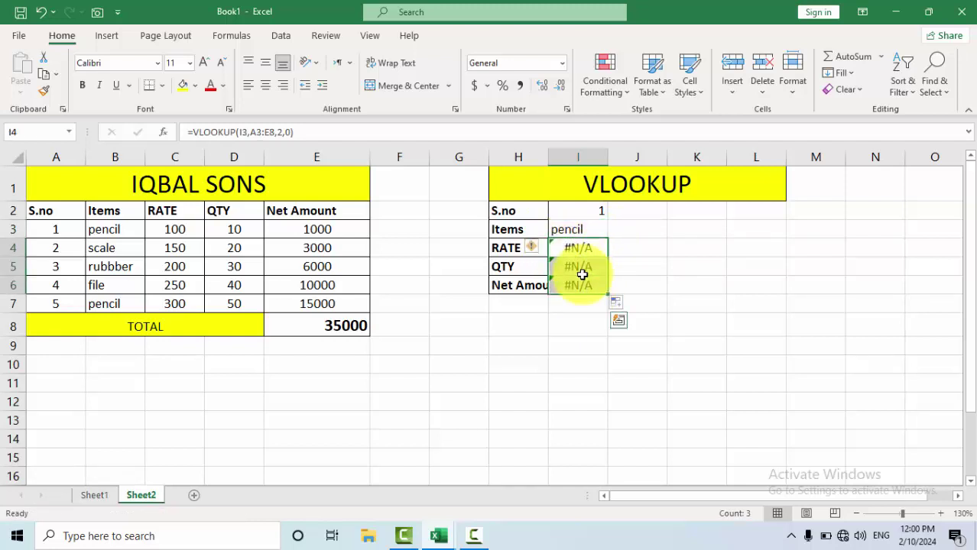
key("Delete")
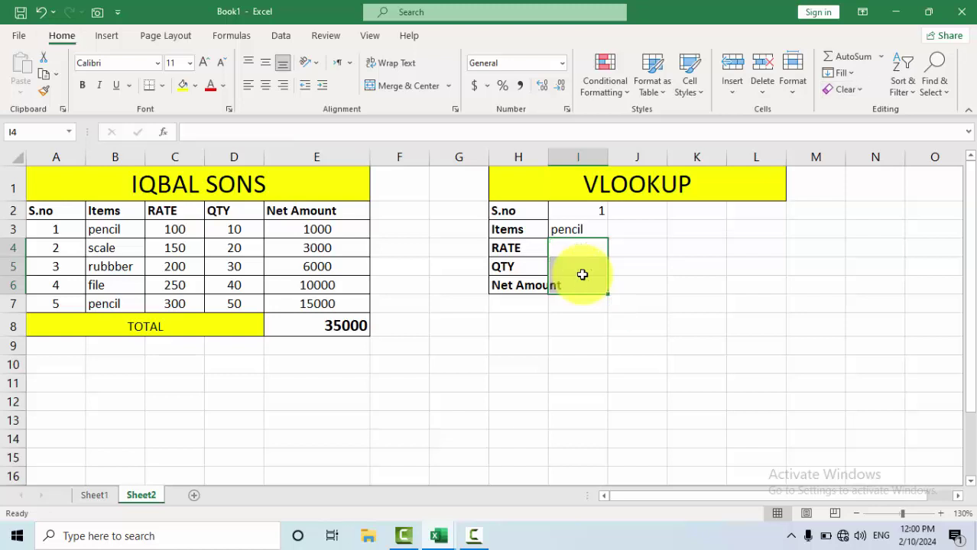
left_click_drag(549, 158, 569, 158)
- Replace the Items formula in I3 with =VLOOKUP($I$2,$A$2:$E$7,2,0) and fill it down through I6
left_click(598, 229)
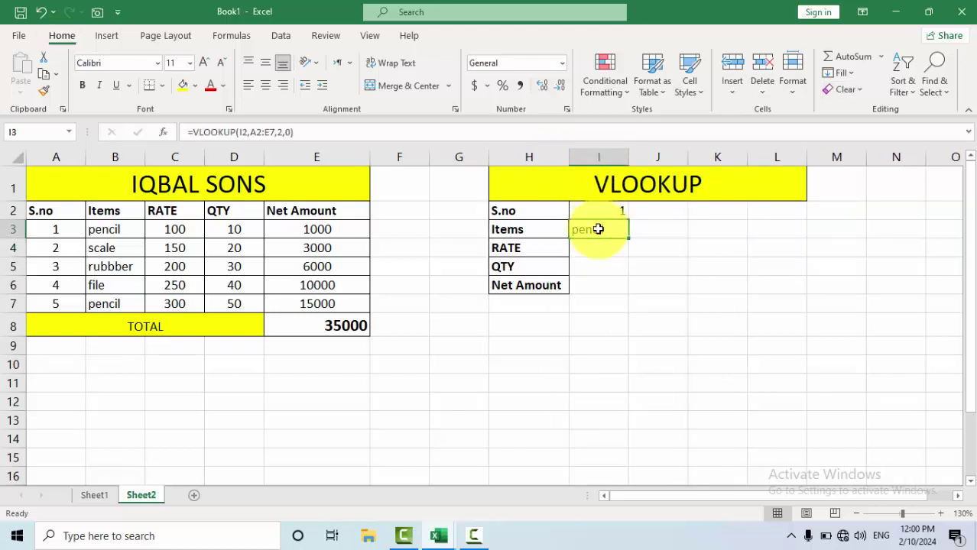
key("Delete")
type("=vl")
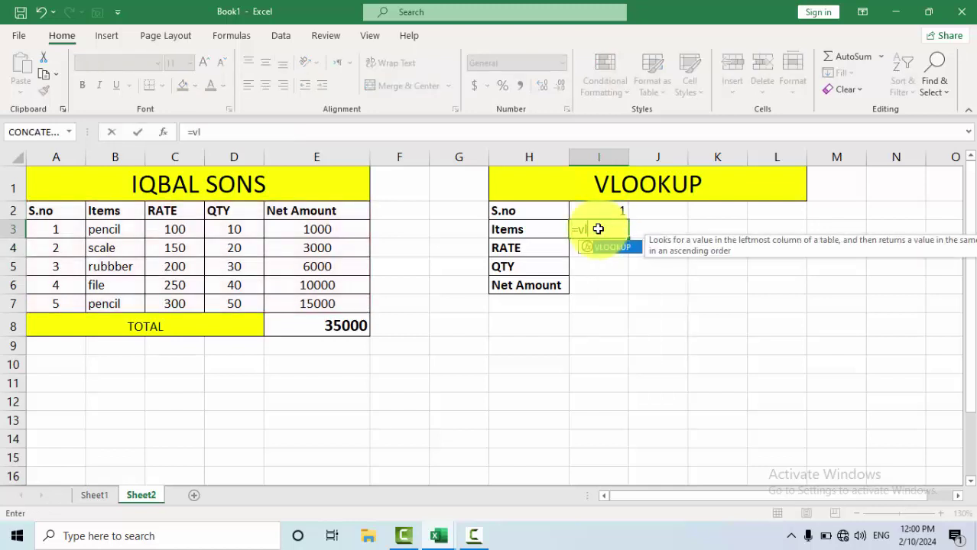
key("Tab")
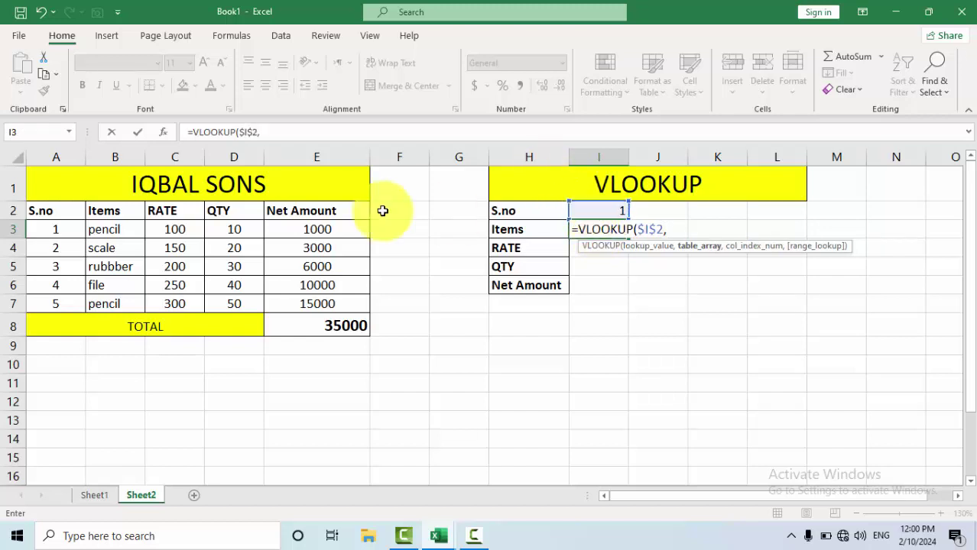
left_click_drag(45, 212, 305, 298)
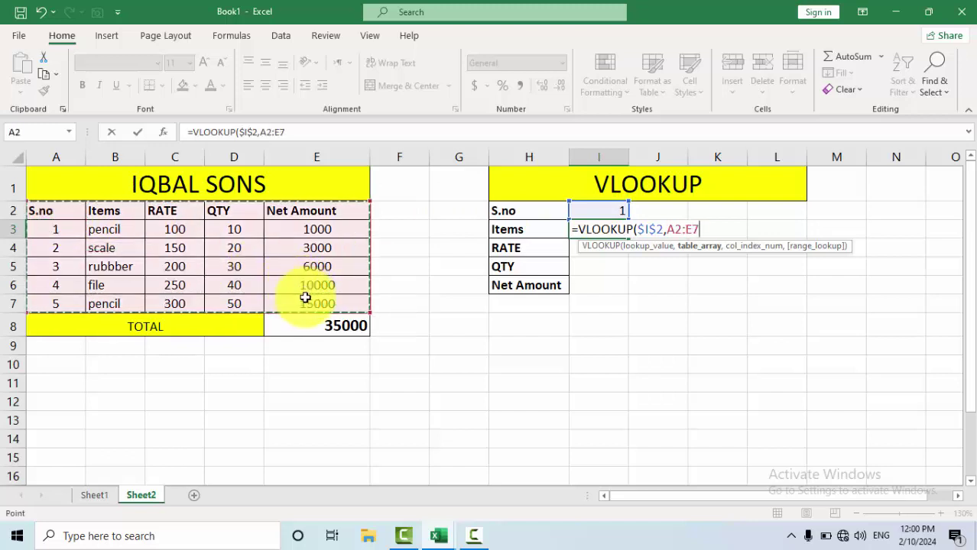
key("F4")
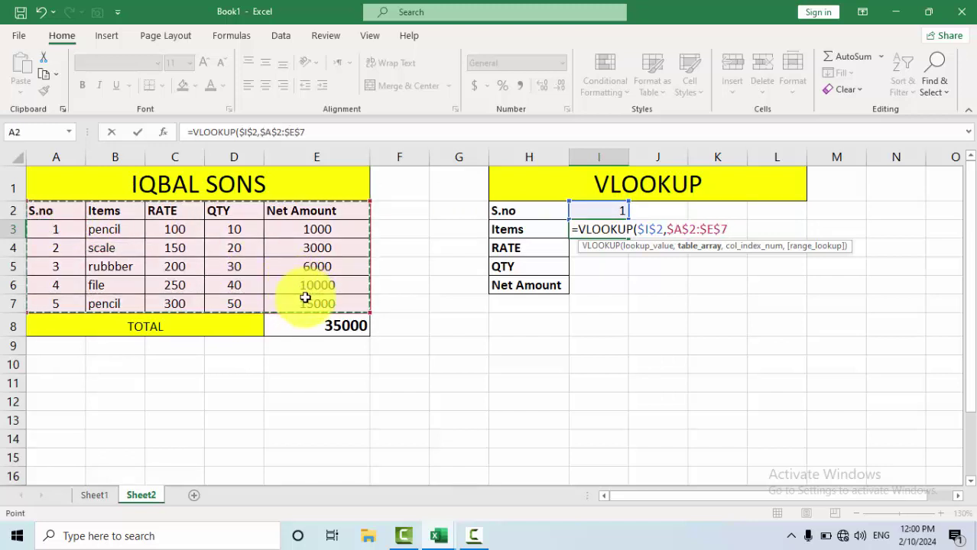
type(",")
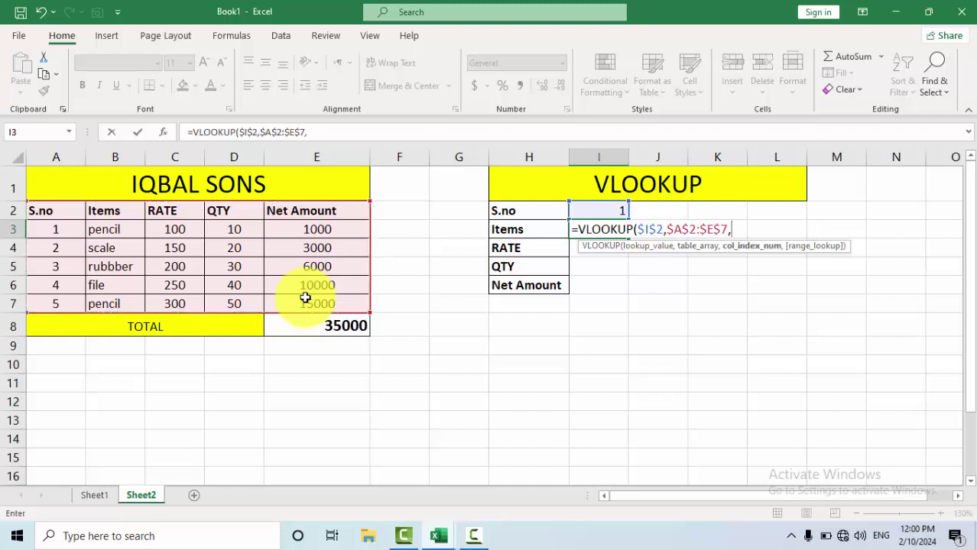
type("2,0")
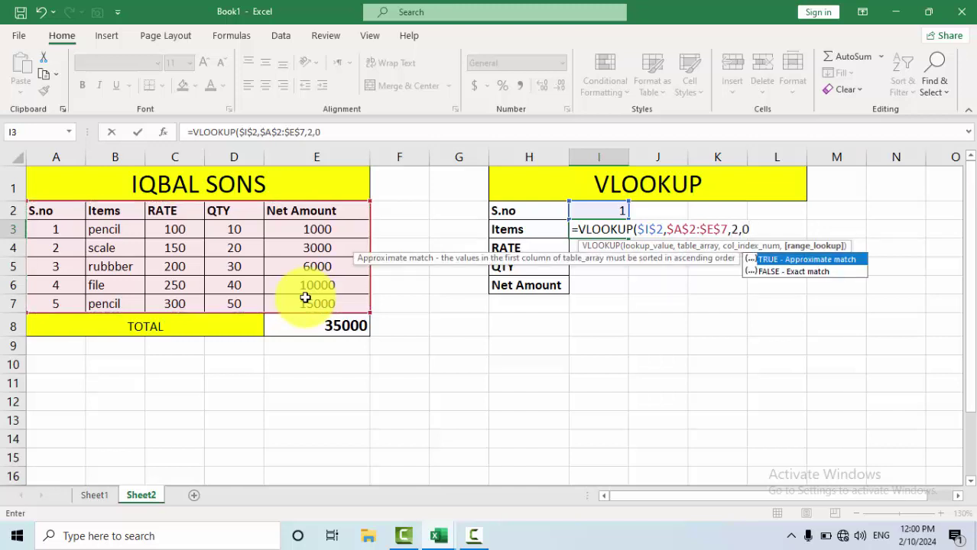
key("Return")
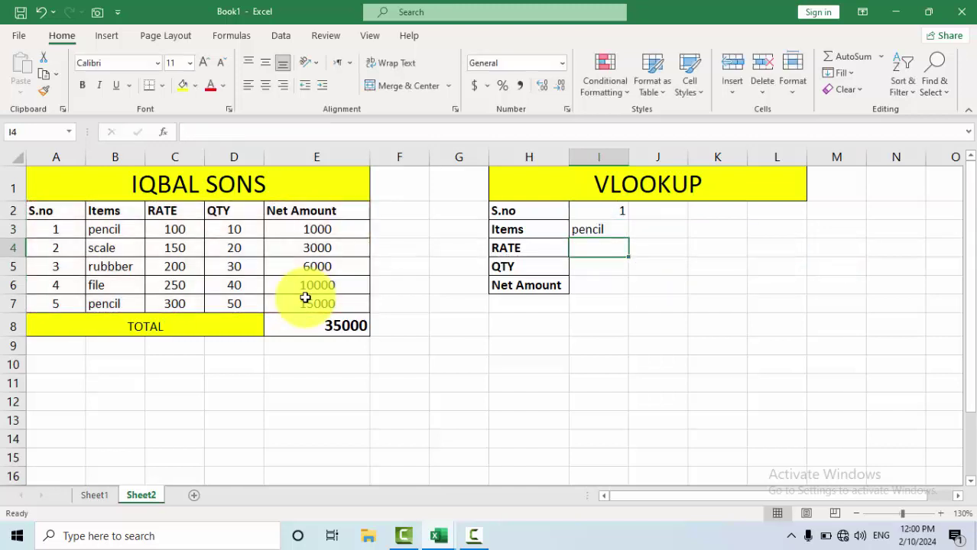
left_click(582, 226)
left_click_drag(628, 239, 617, 292)
- Change the column index of the RATE lookup formula in I4 to 3
left_click(597, 251)
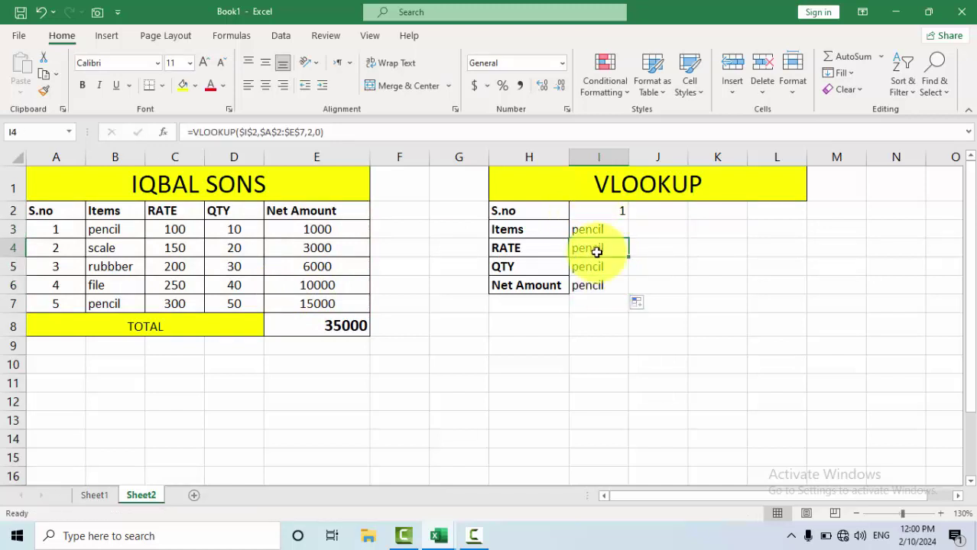
double_click(597, 252)
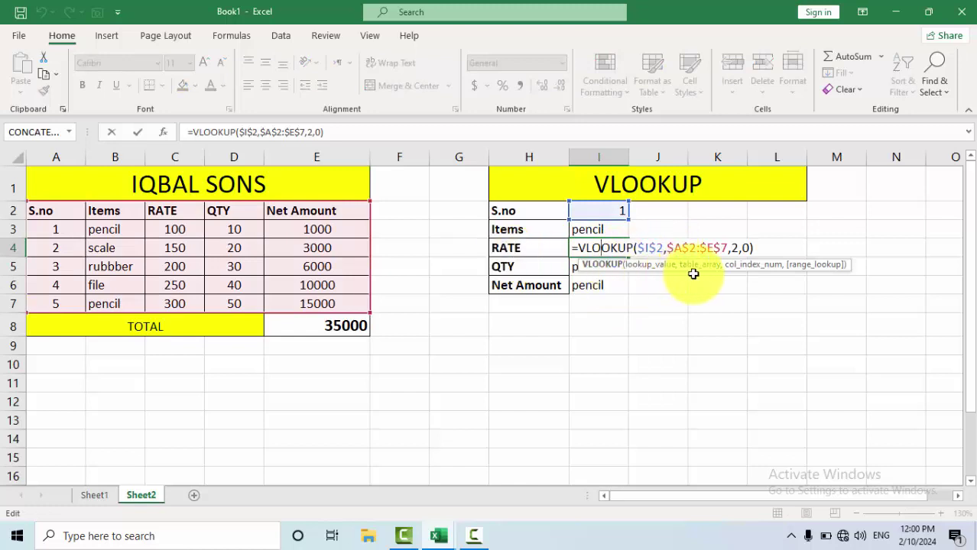
left_click(739, 250)
type("3")
key("Return")
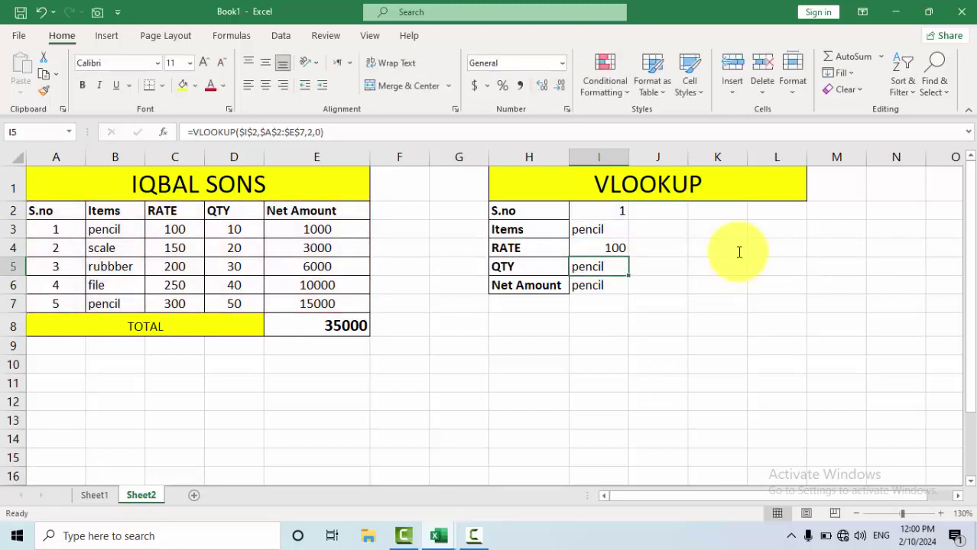
- Change the column index to 4 in the QTY lookup formula in I5 and to 5 in the Net Amount formula in I6
key("F2")
left_click(740, 252)
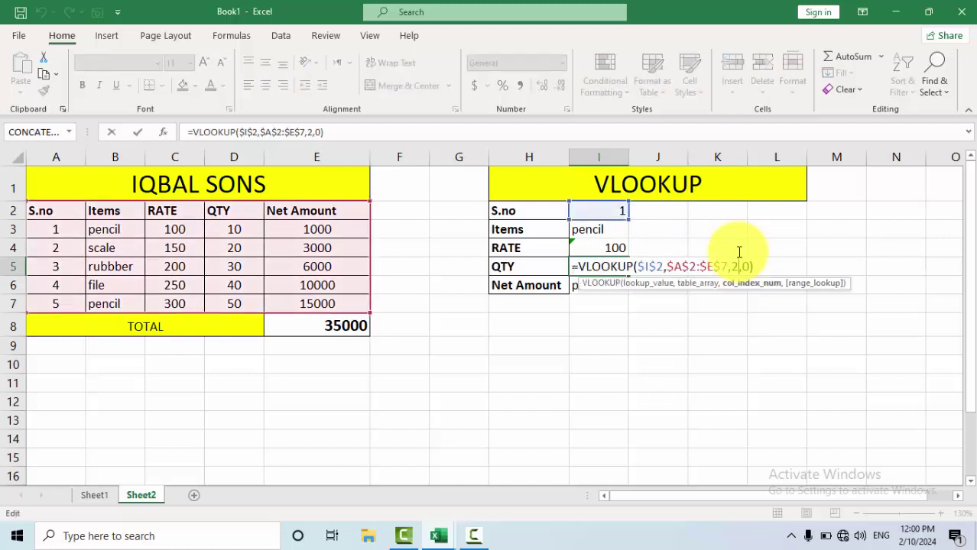
type("4")
key("Return")
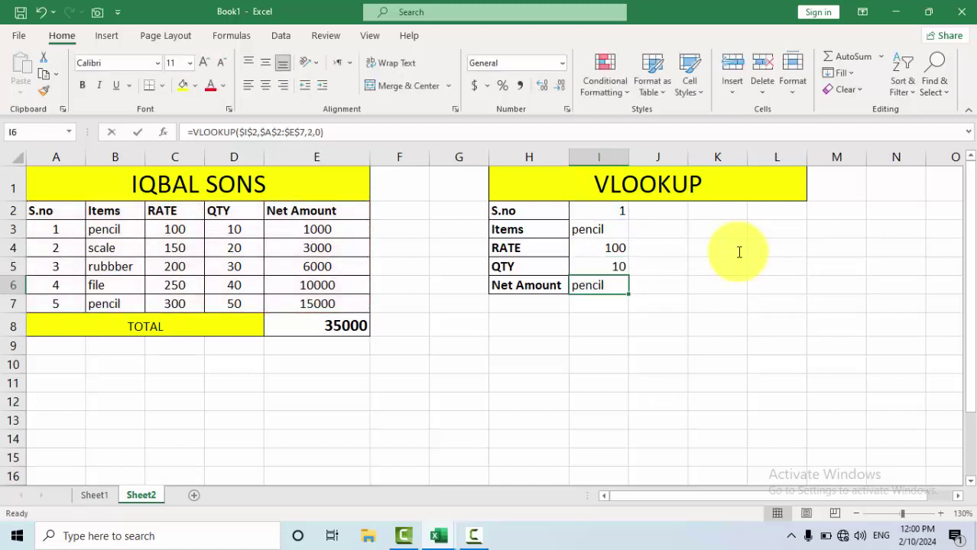
key("F2")
type("5")
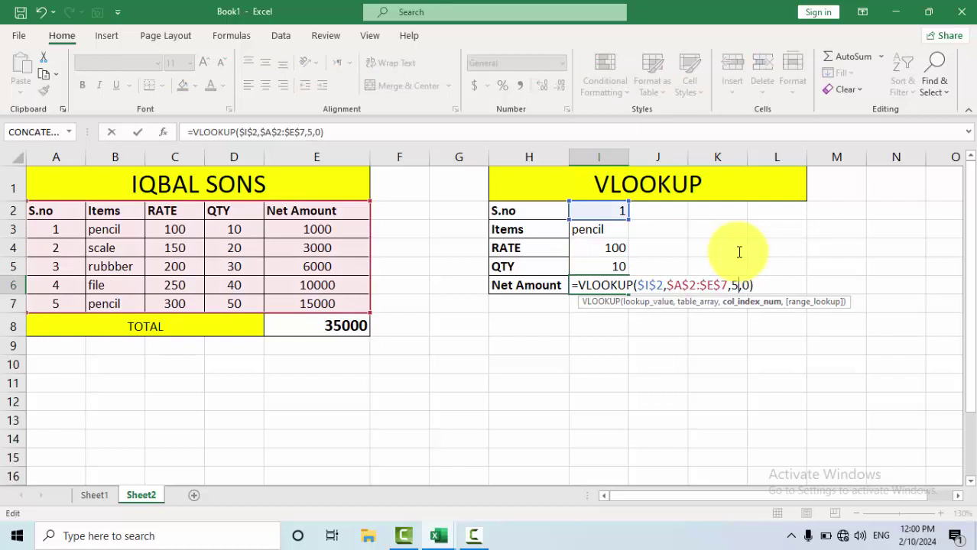
key("Return")
- Center the lookup values in I2:I6 horizontally
key("Up")
key("shift+Up")
key("shift+Up")
key("shift+Up")
key("shift+Up")
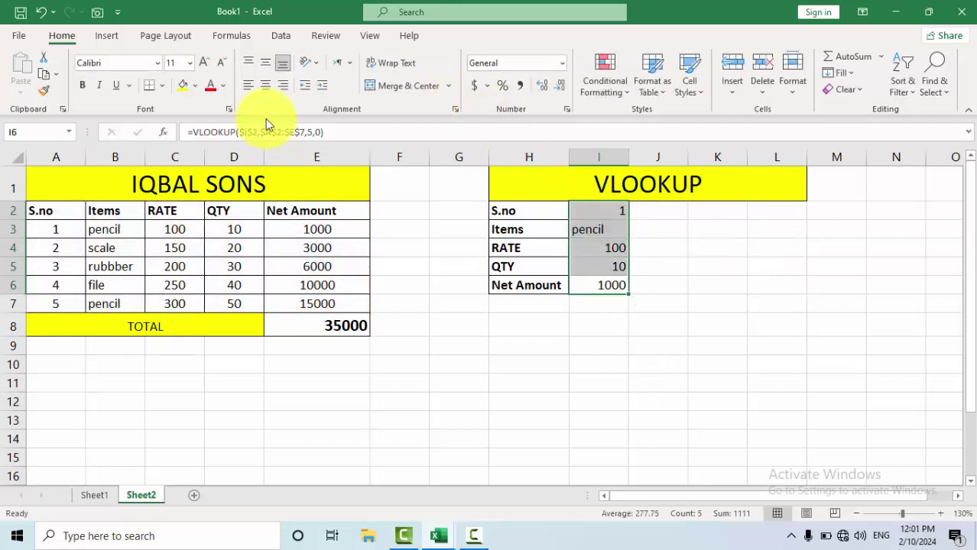
left_click(265, 85)
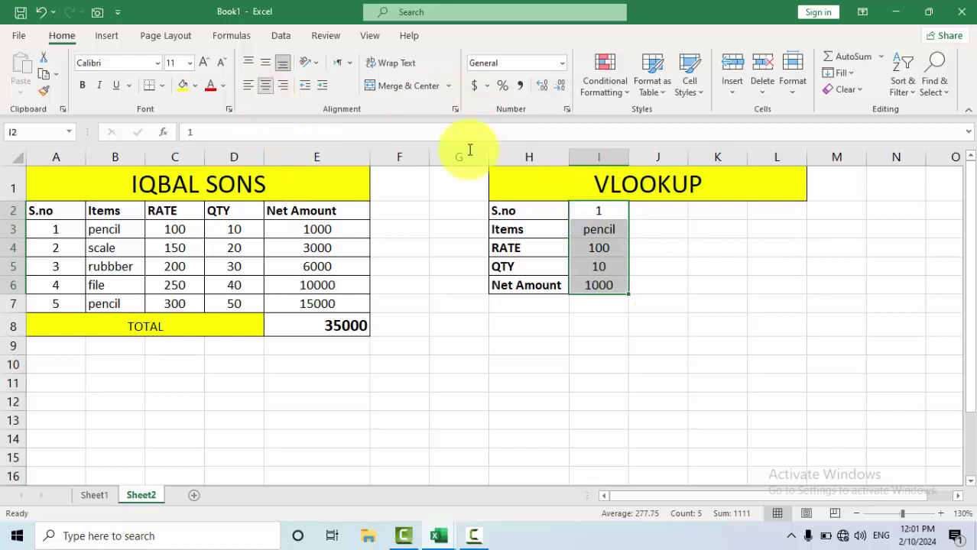
- Enter 4 as the lookup S.no in I2 and compare the returned values with that item's row in the sales table
left_click(594, 205)
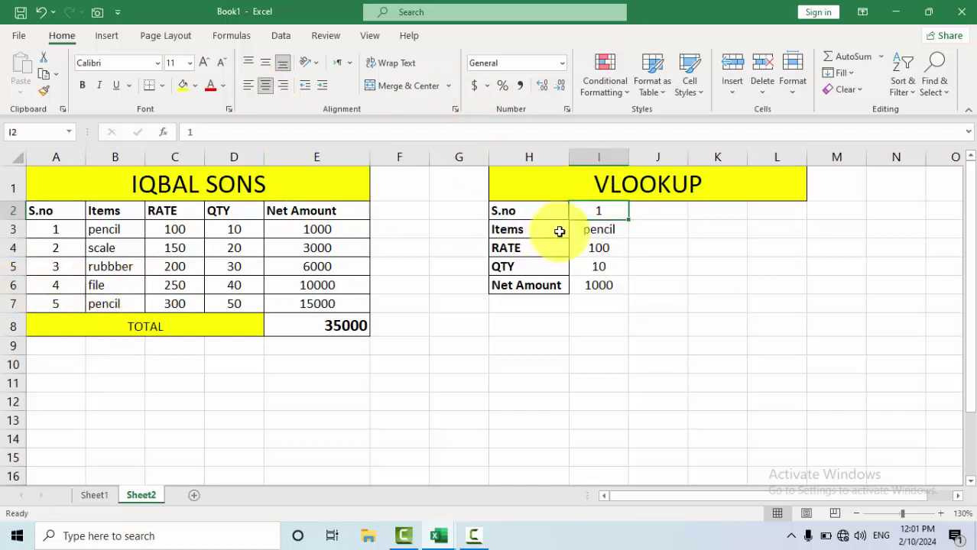
type("4")
key("Return")
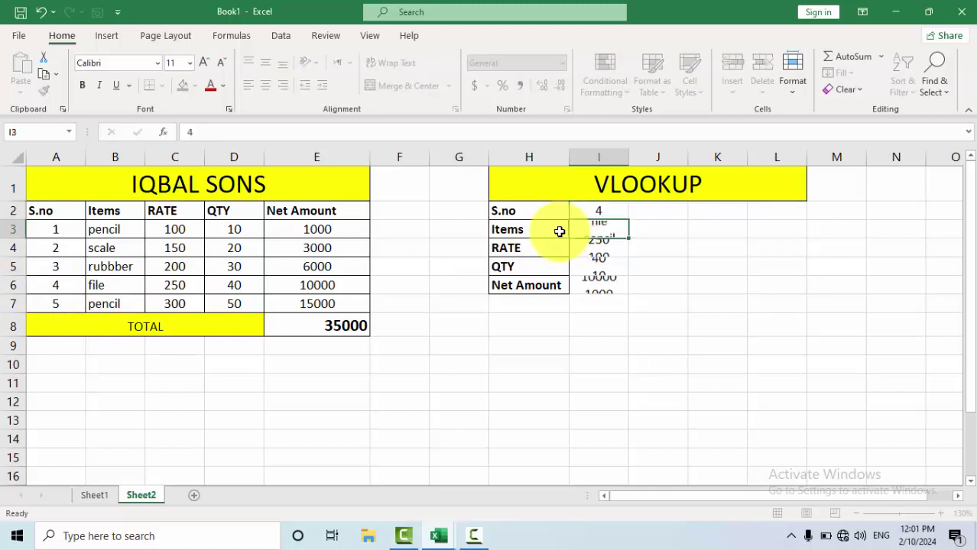
left_click_drag(79, 284, 299, 285)
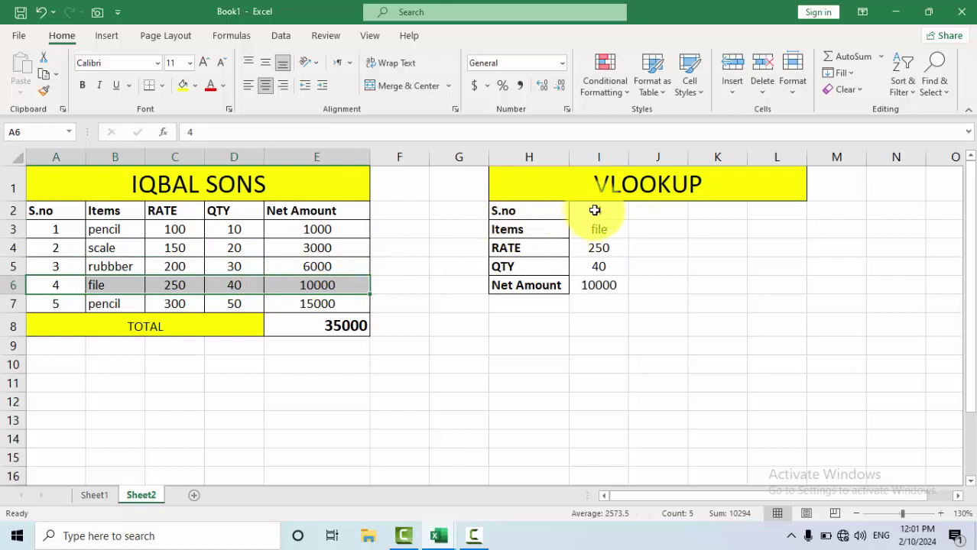
left_click_drag(594, 212, 600, 284)
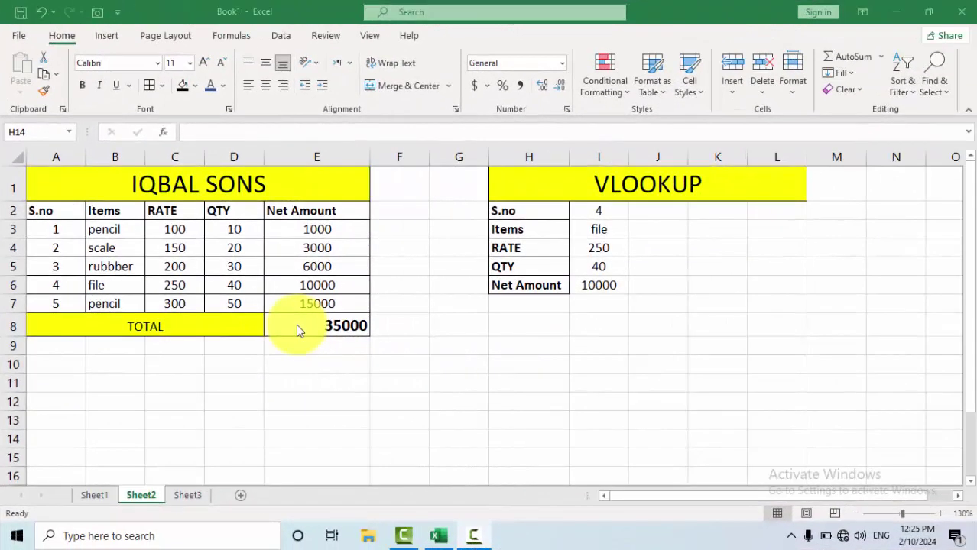
- Copy the sales table A2:E7 and paste it transposed at D11 using Paste Special
left_click_drag(51, 204, 296, 298)
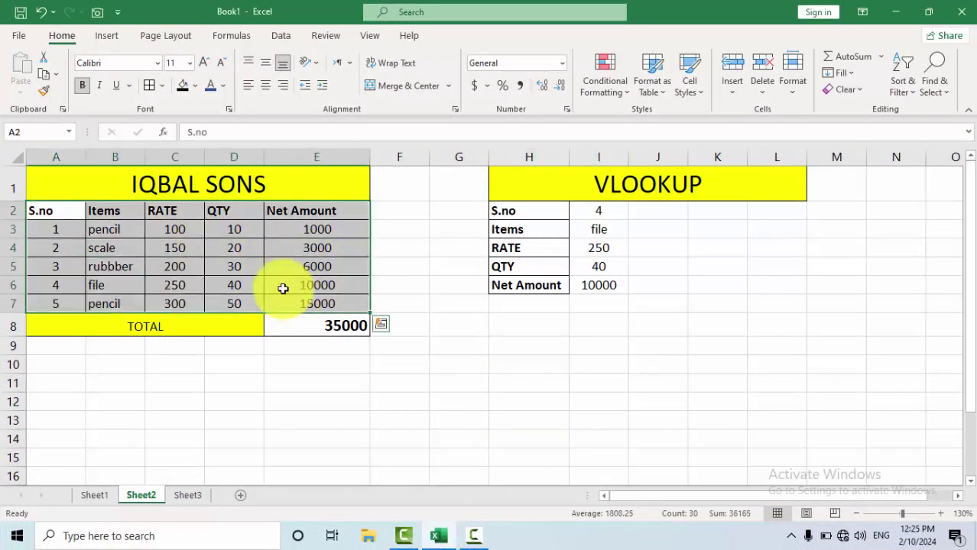
right_click(169, 217)
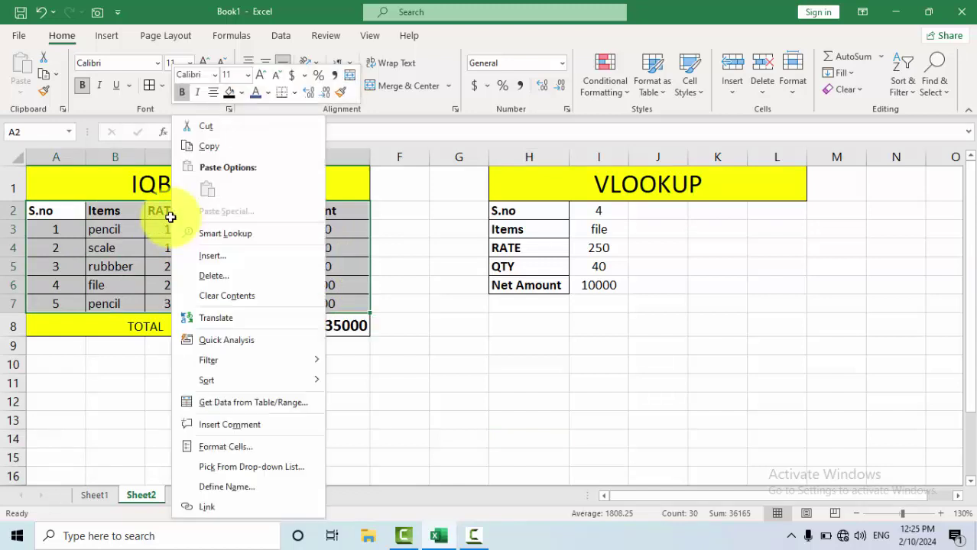
left_click(250, 153)
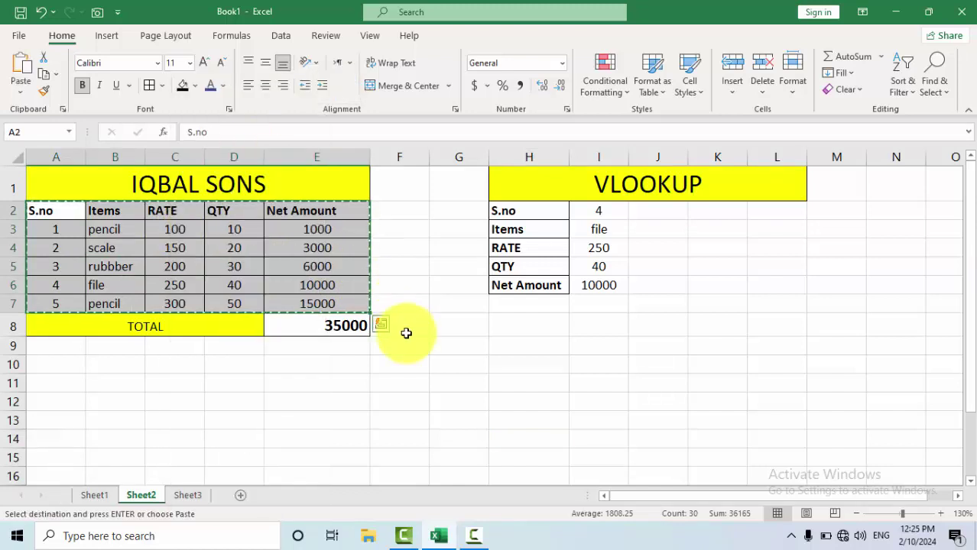
scroll(406, 332, "down", 3)
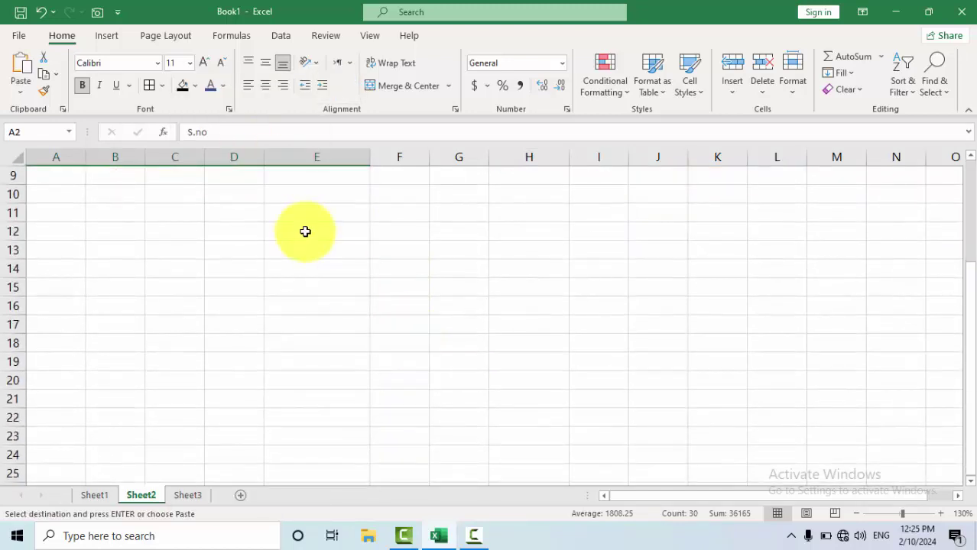
left_click(242, 214)
right_click(243, 215)
left_click(288, 242)
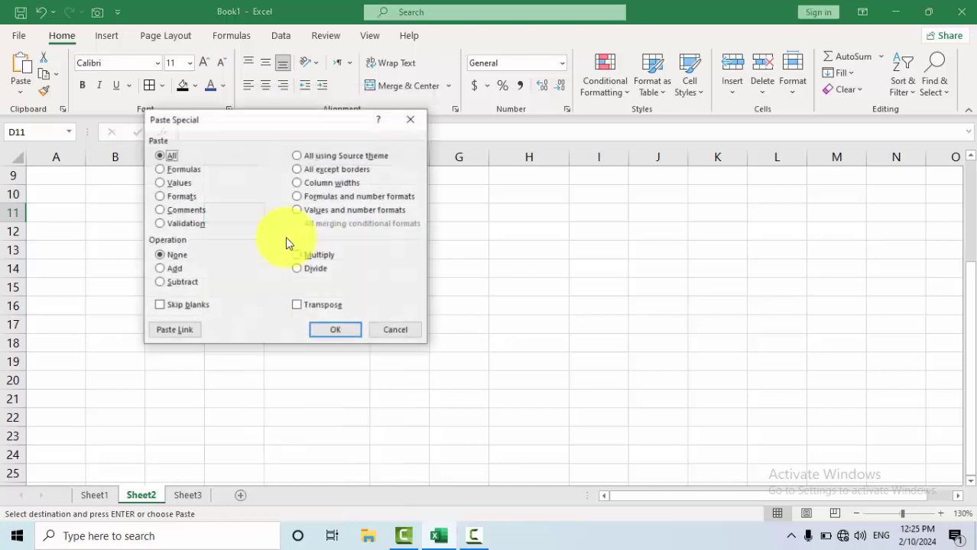
left_click(336, 337)
left_click(392, 331)
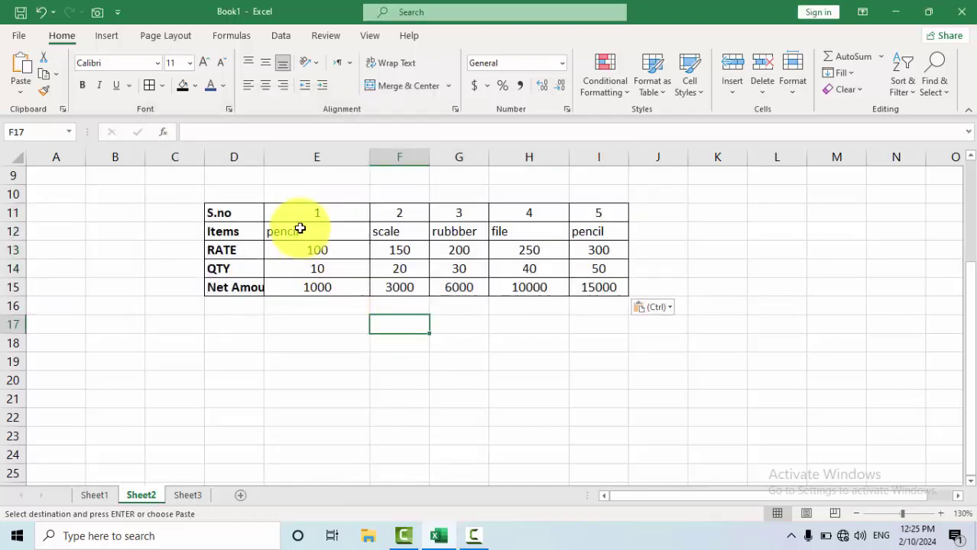
- Center the transposed table's values in E11:I15 horizontally
left_click_drag(299, 219, 582, 285)
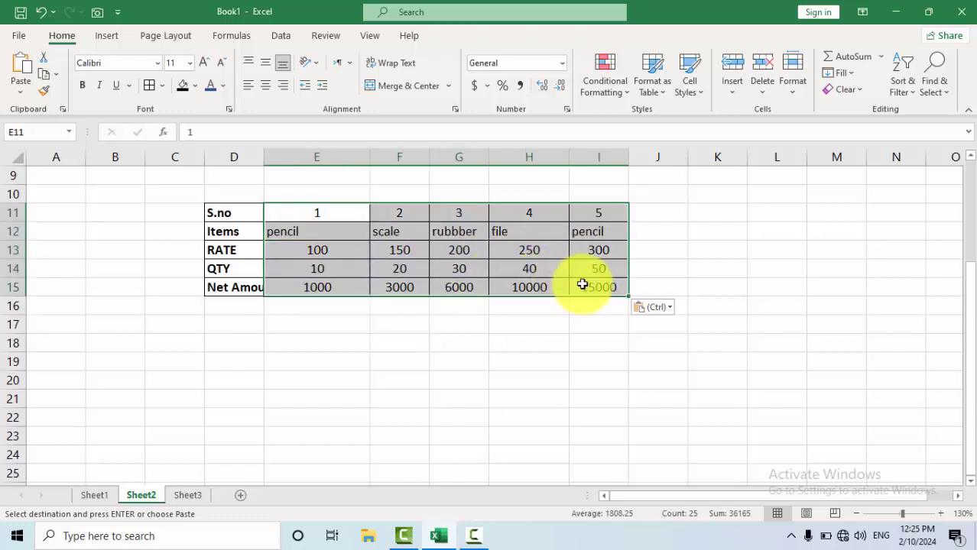
left_click(263, 88)
left_click(263, 89)
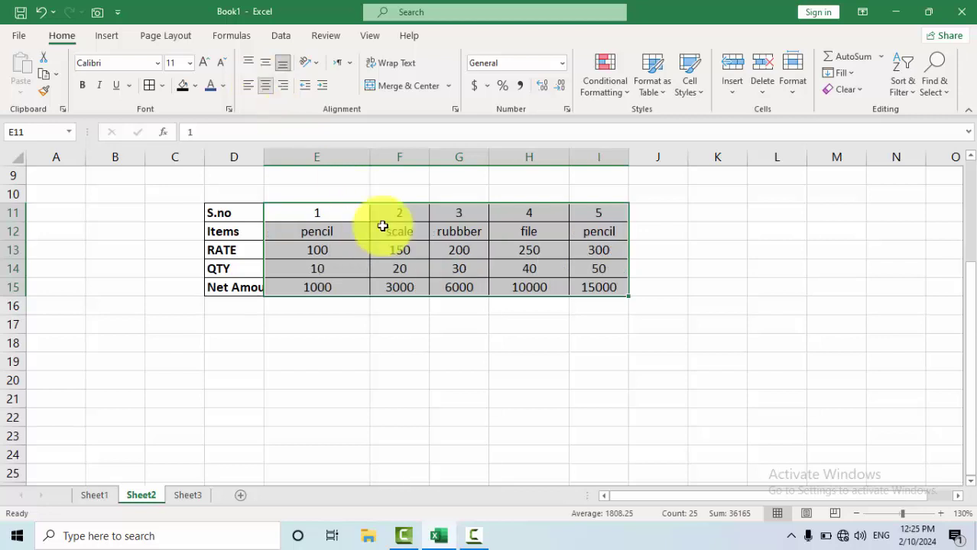
left_click(408, 319)
- Copy the row labels D11:D15 and paste them transposed as a header row starting at D18
scroll(304, 216, "up", 3)
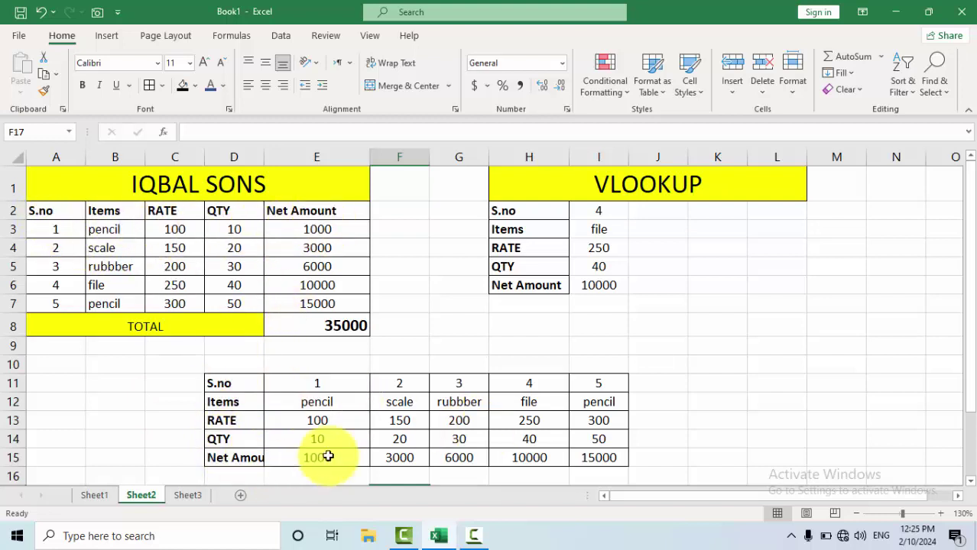
scroll(328, 457, "down", 3)
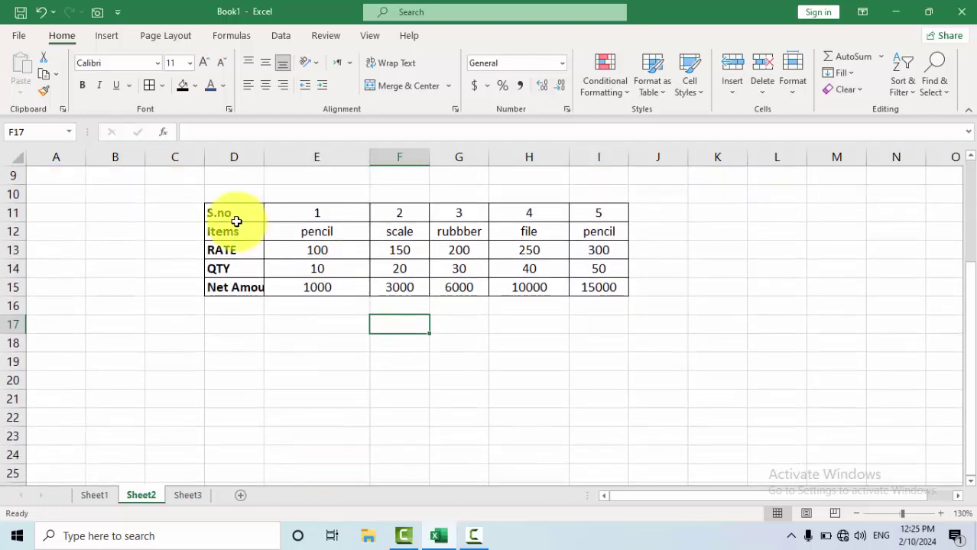
scroll(303, 388, "up", 3)
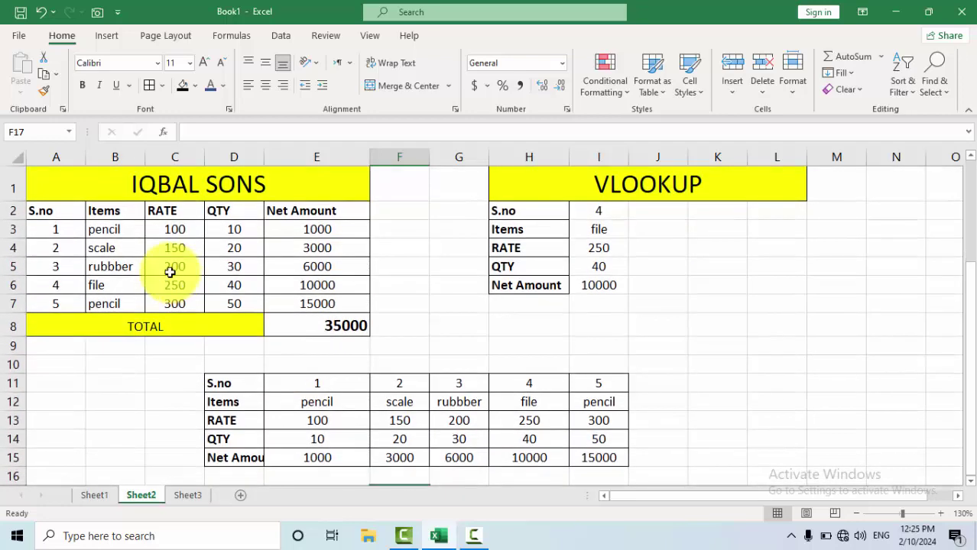
scroll(356, 343, "down", 3)
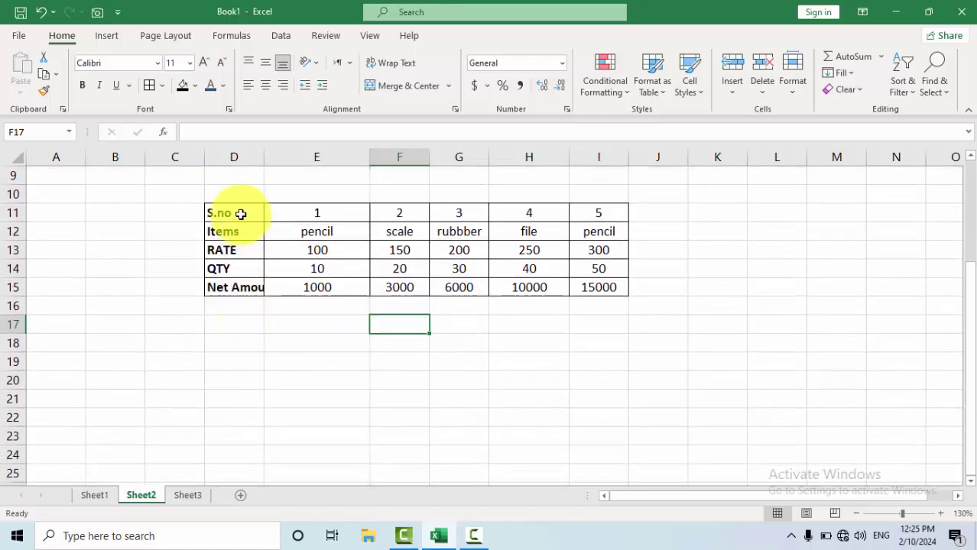
left_click_drag(240, 214, 234, 289)
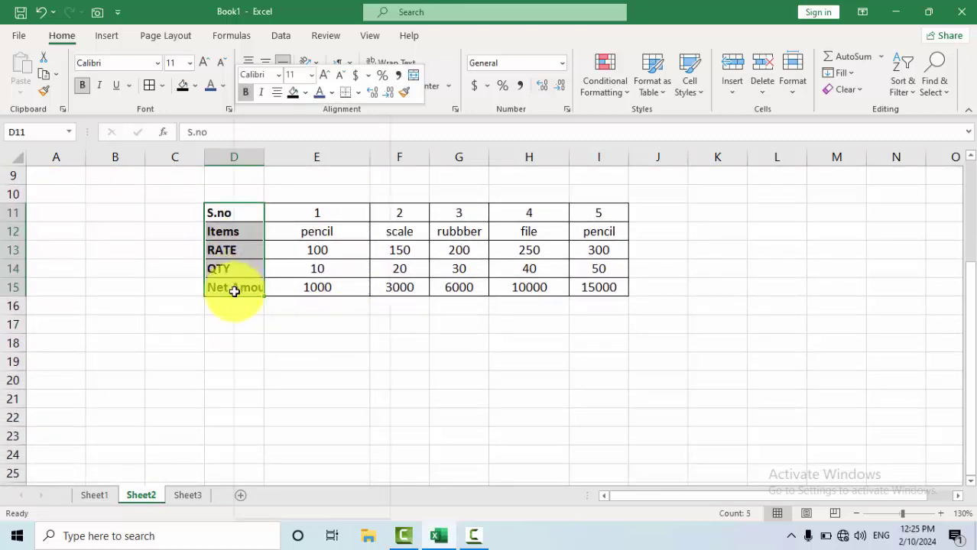
right_click(234, 289)
left_click(293, 152)
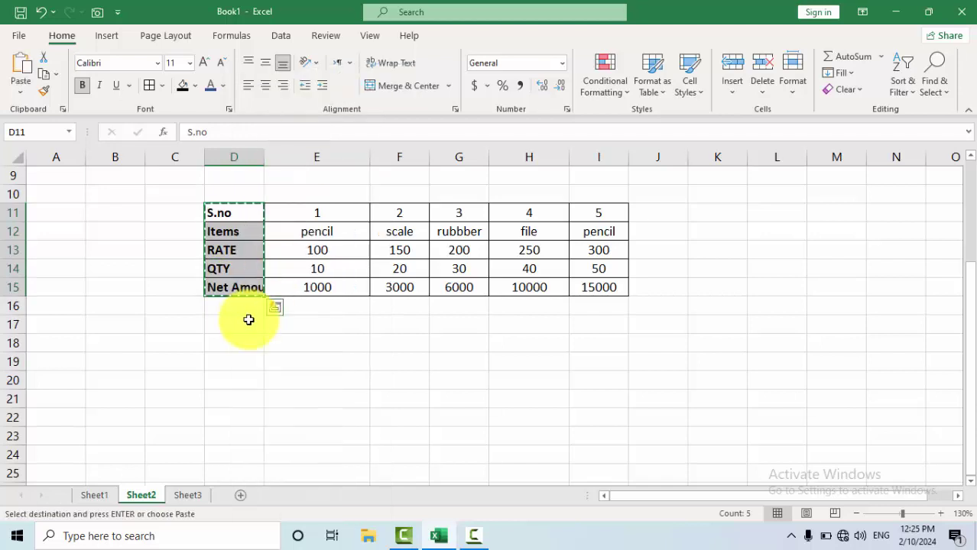
left_click(227, 342)
right_click(227, 341)
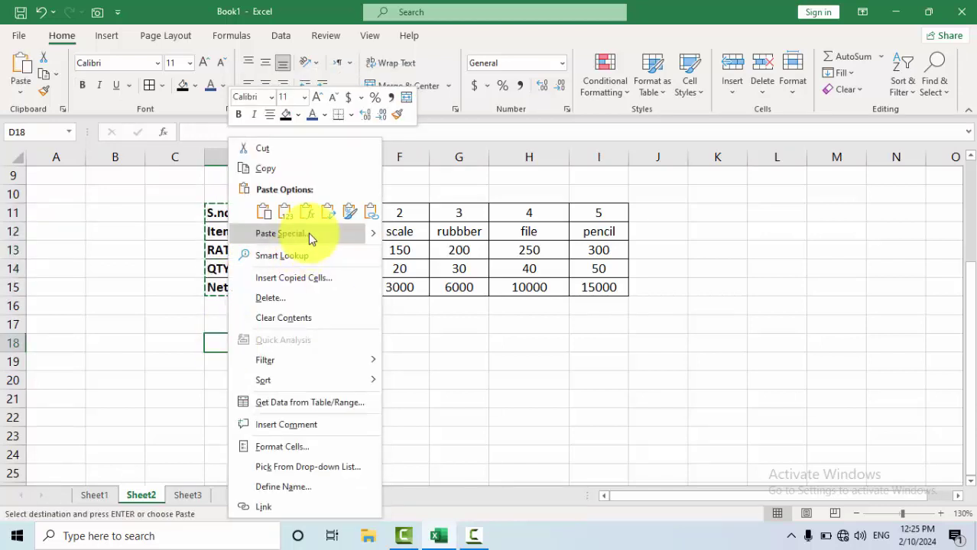
left_click(306, 234)
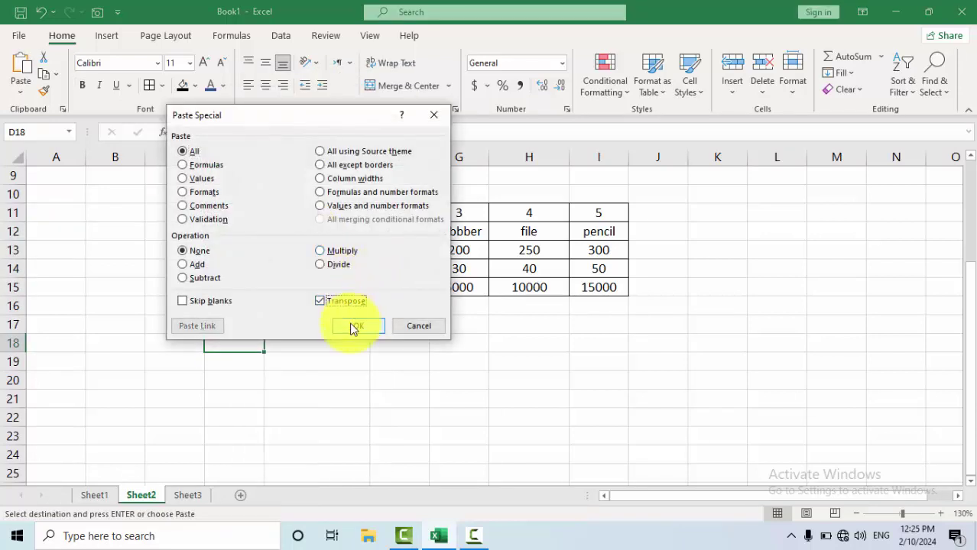
left_click(353, 327)
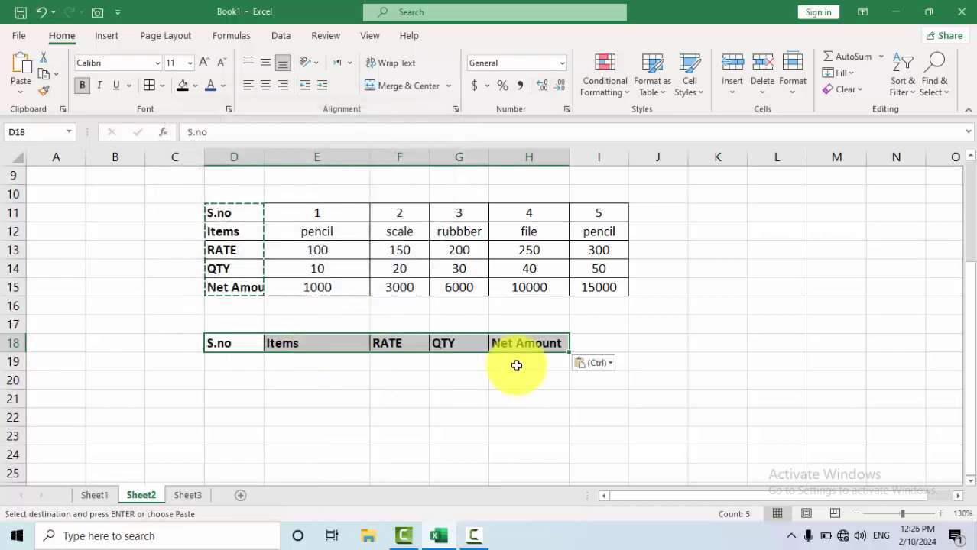
- Enter 1 as the lookup S.no in D19, below the new header row
left_click(252, 360)
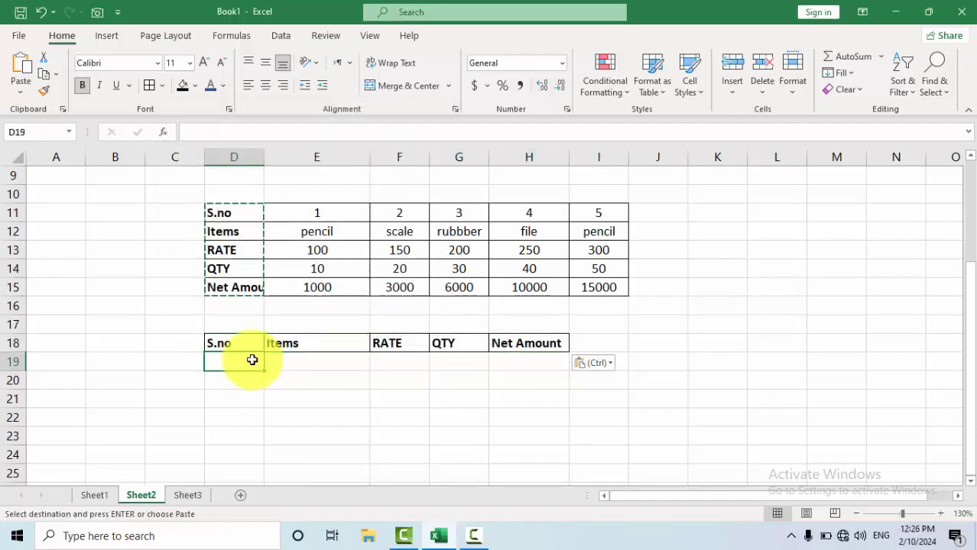
key("Escape")
key("Tab")
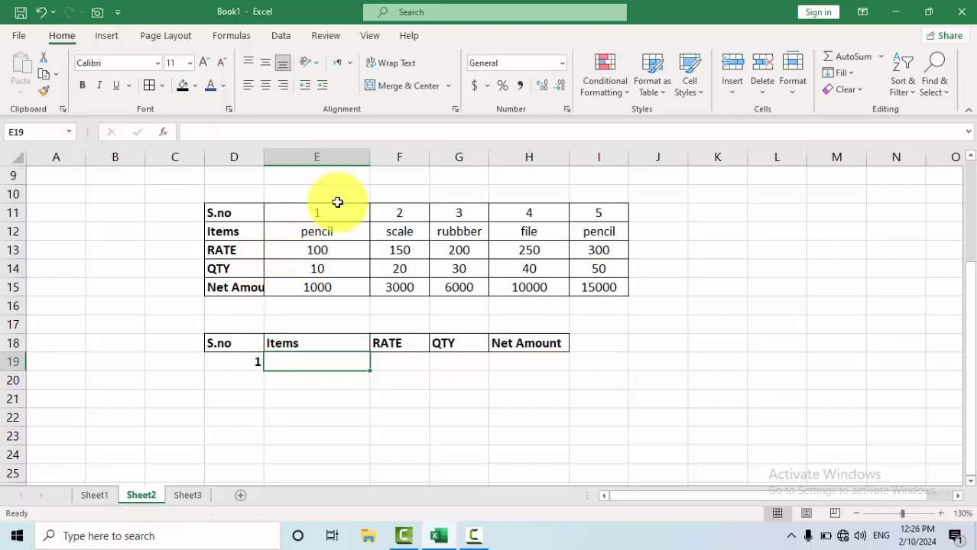
- Enter =HLOOKUP(D19,D11:I15,2,0) in E19 under Items and fill it across to H19
left_click_drag(325, 216, 328, 289)
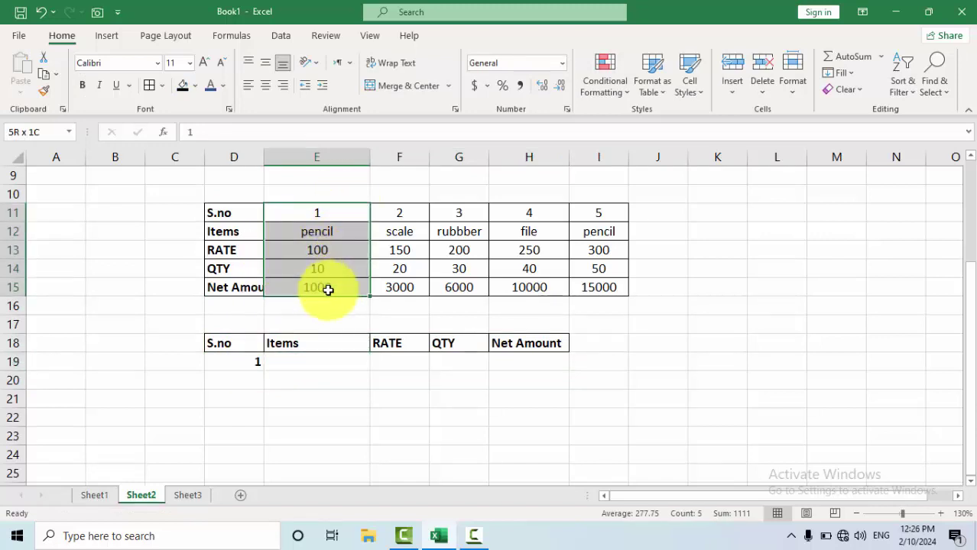
left_click(296, 362)
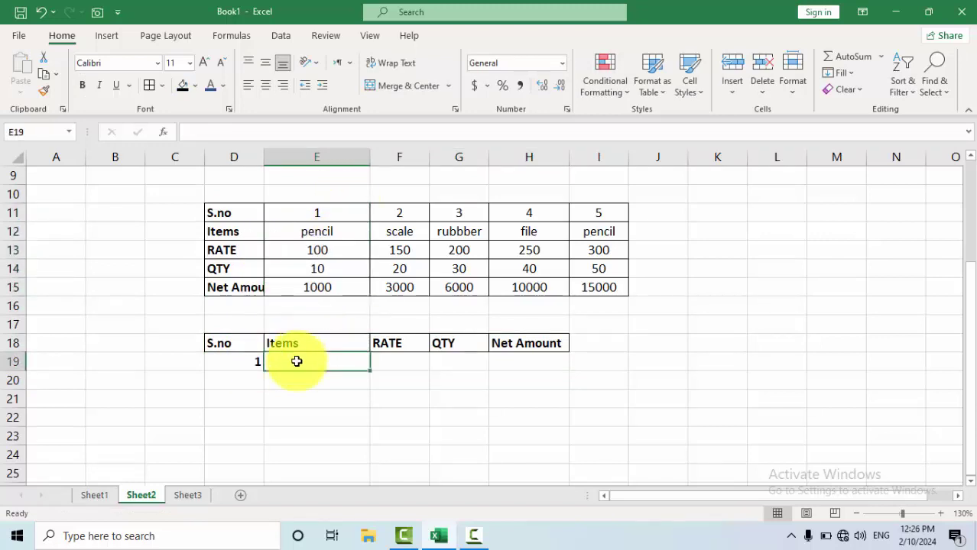
type("=hlo")
key("Tab")
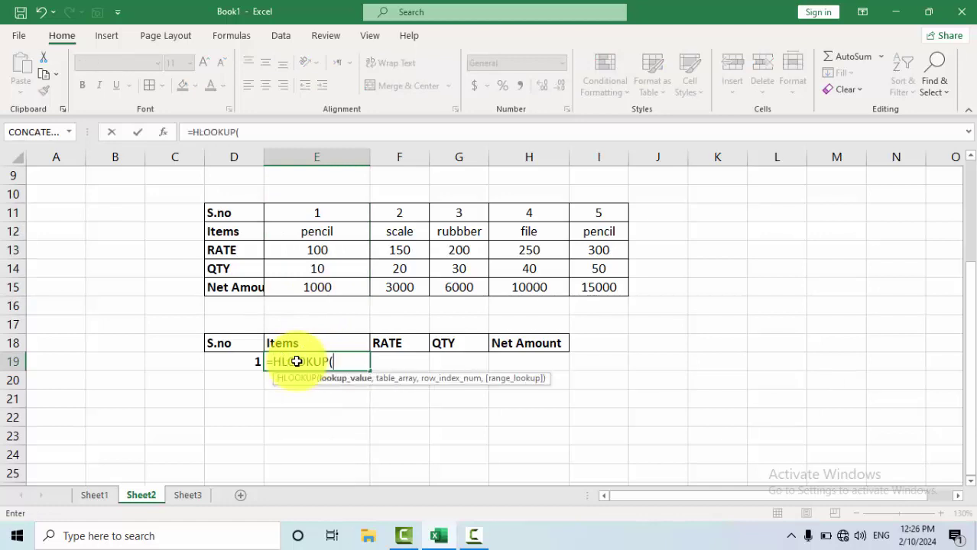
key("Left")
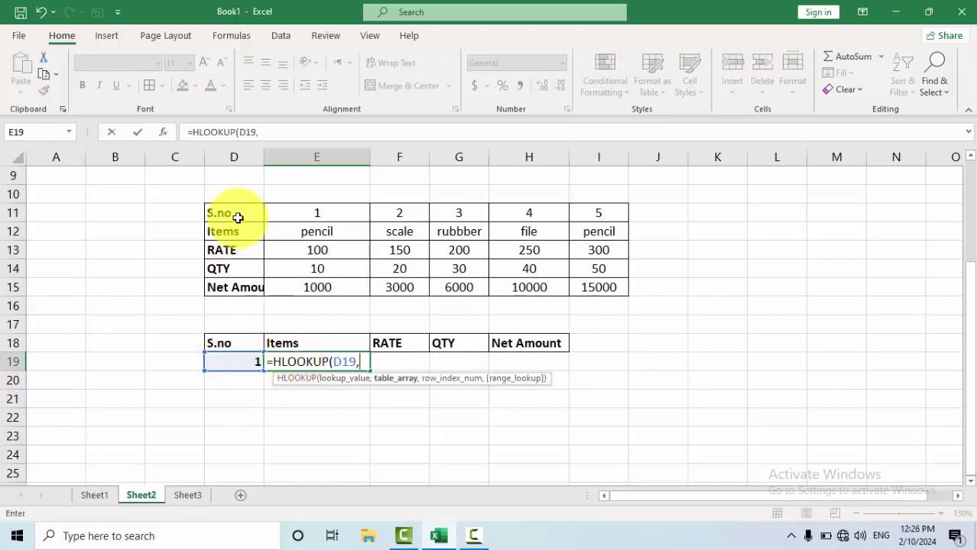
left_click_drag(235, 214, 600, 288)
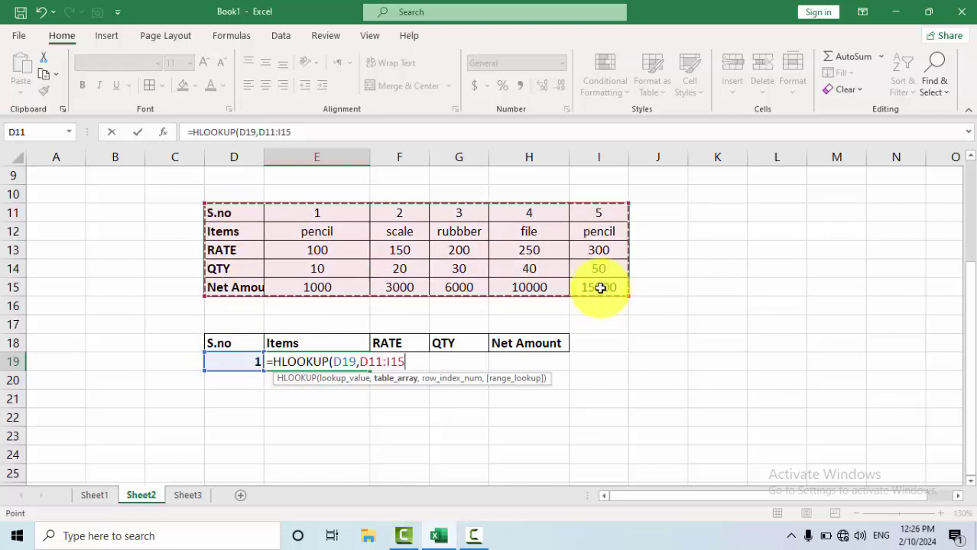
type(",")
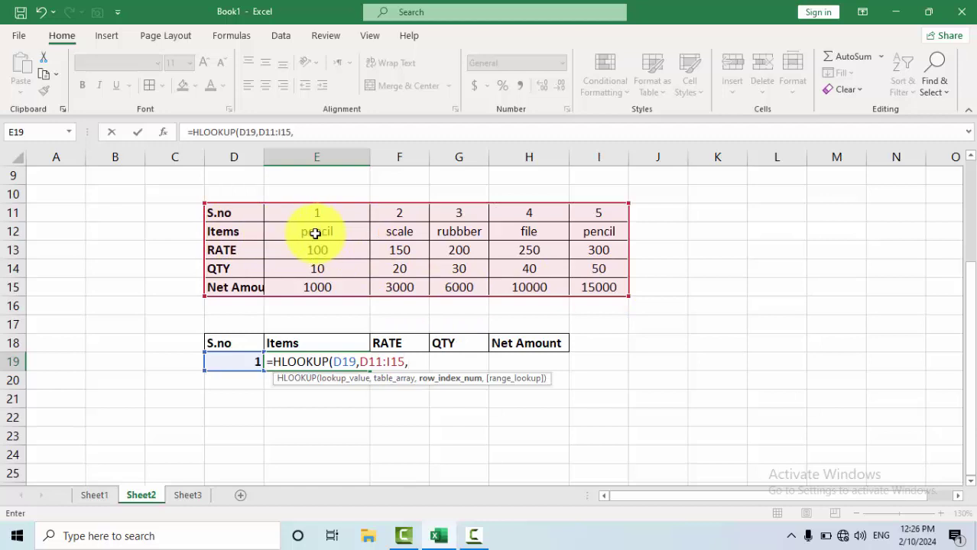
type("2,0")
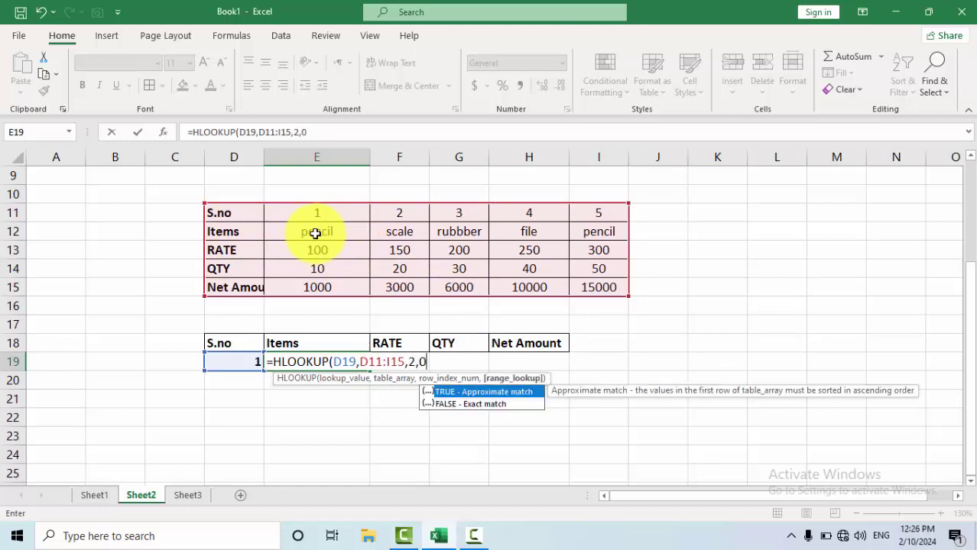
key("Return")
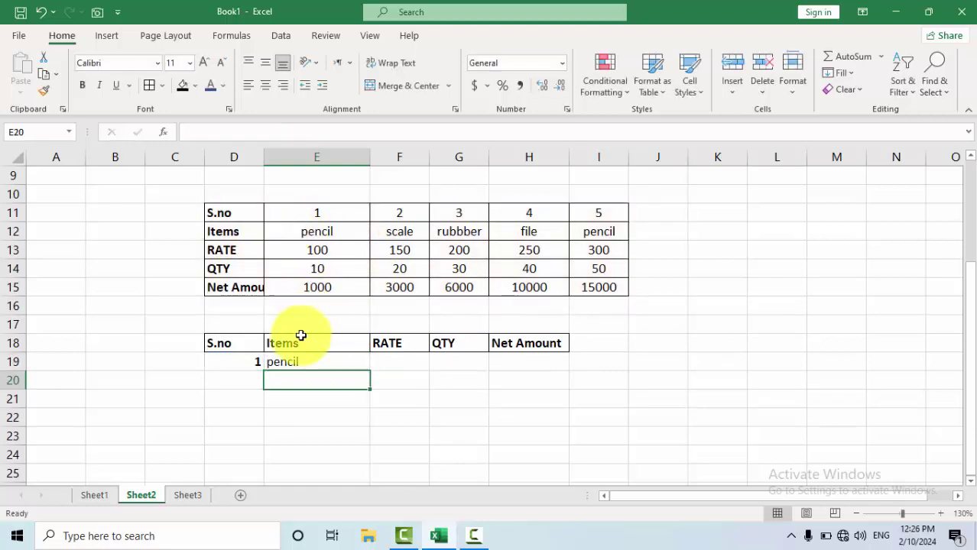
left_click(296, 361)
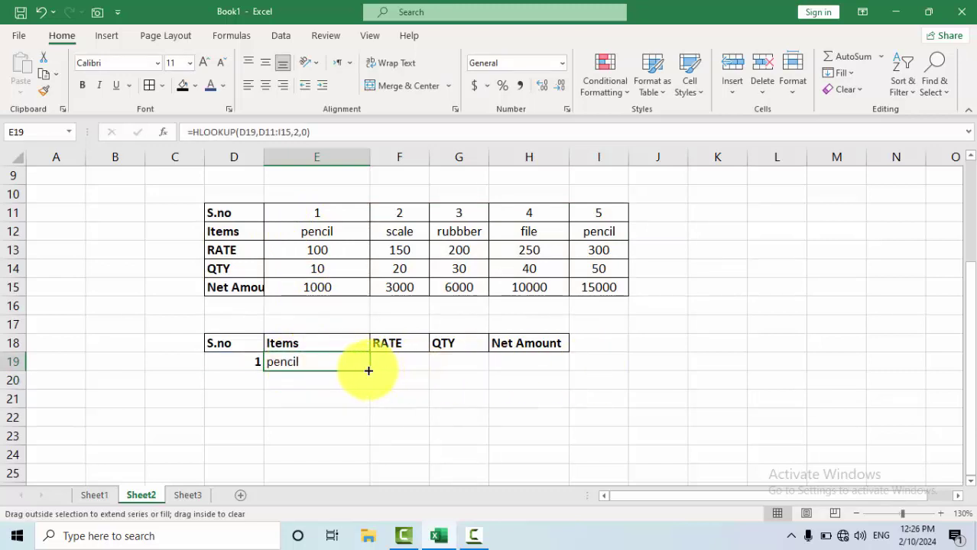
left_click_drag(369, 370, 537, 367)
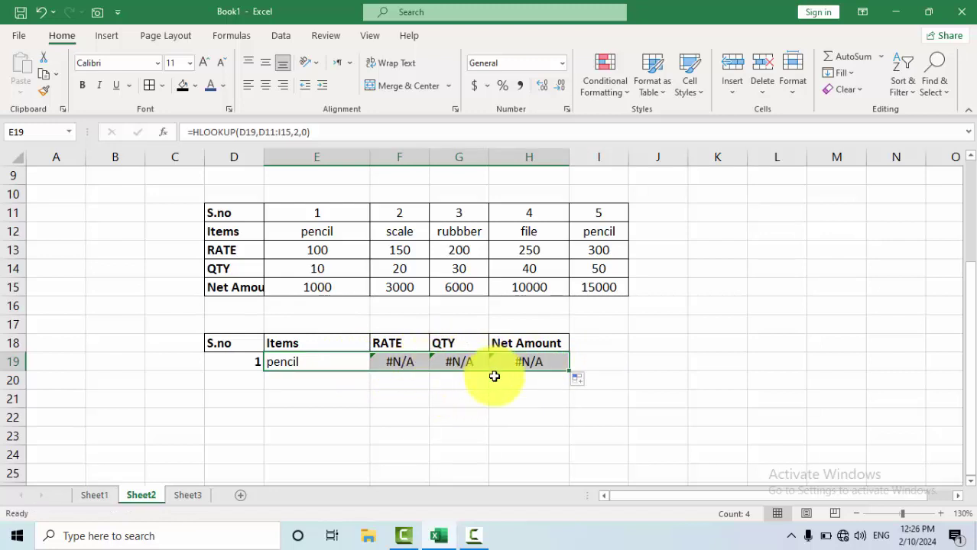
- Clear the HLOOKUP formulas from E19:H19
key("BackSpace")
key("Left")
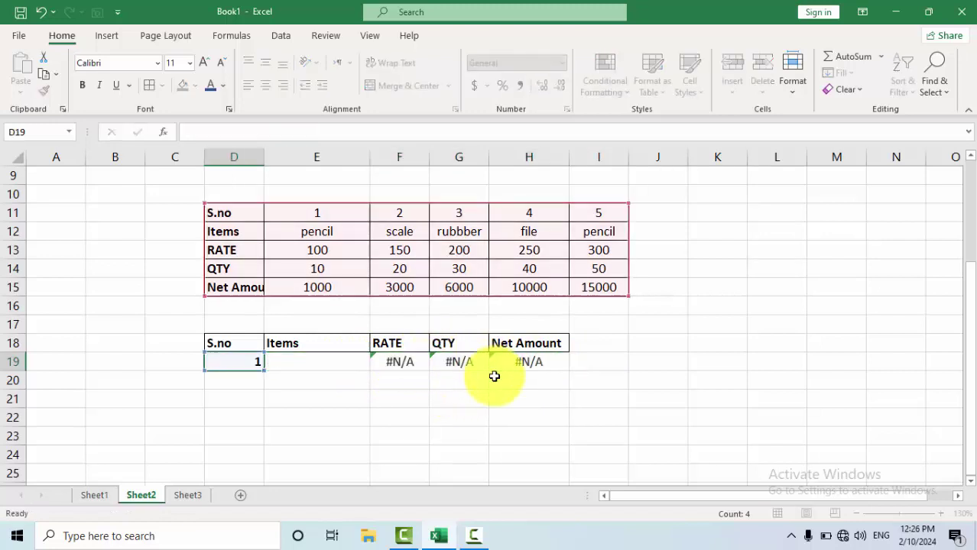
key("Right")
key("Right")
key("Delete")
key("Right")
key("Delete")
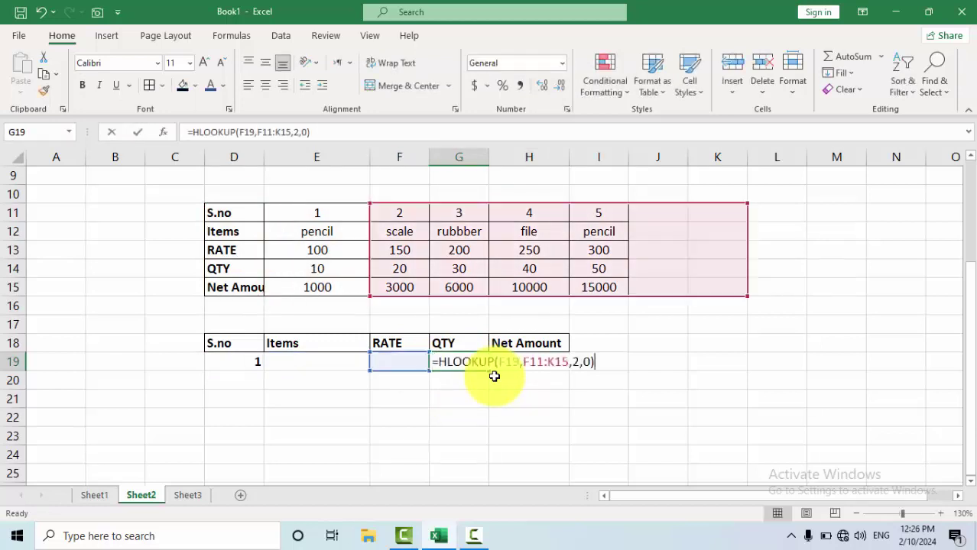
key("Right")
key("Delete")
key("Left")
key("Left")
key("Left")
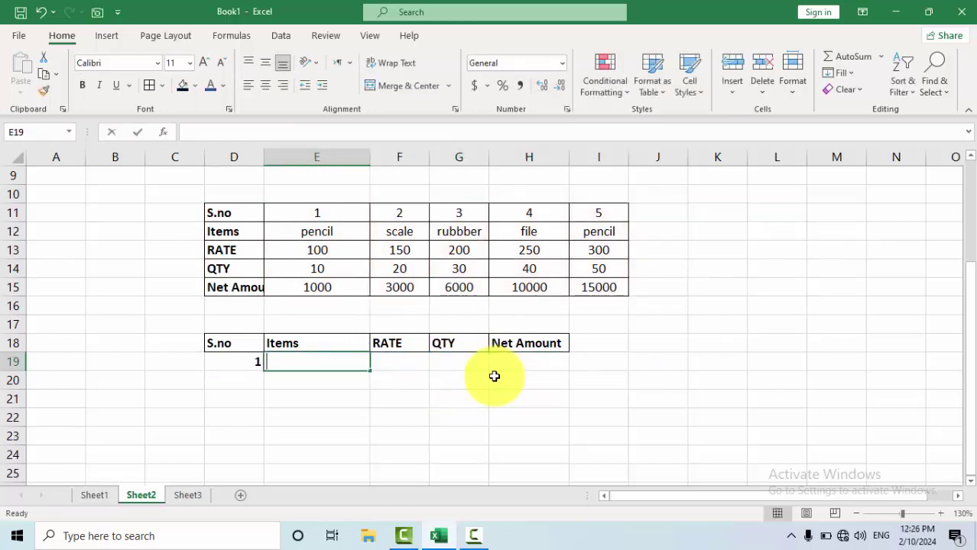
- Enter =HLOOKUP($D$19,$D$11:$I$15,2,0) with absolute references in E19 and fill it across to H19
type("=hlo")
key("Tab")
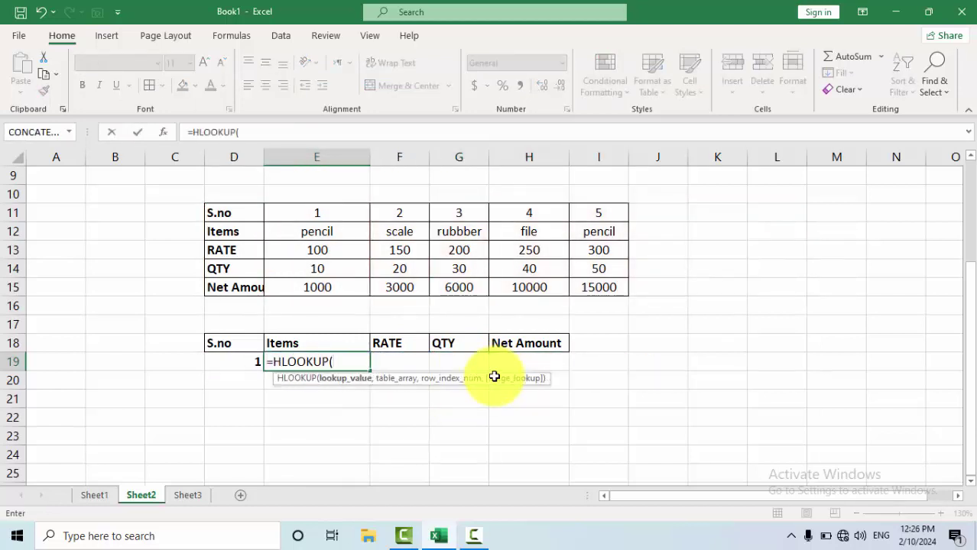
key("Left")
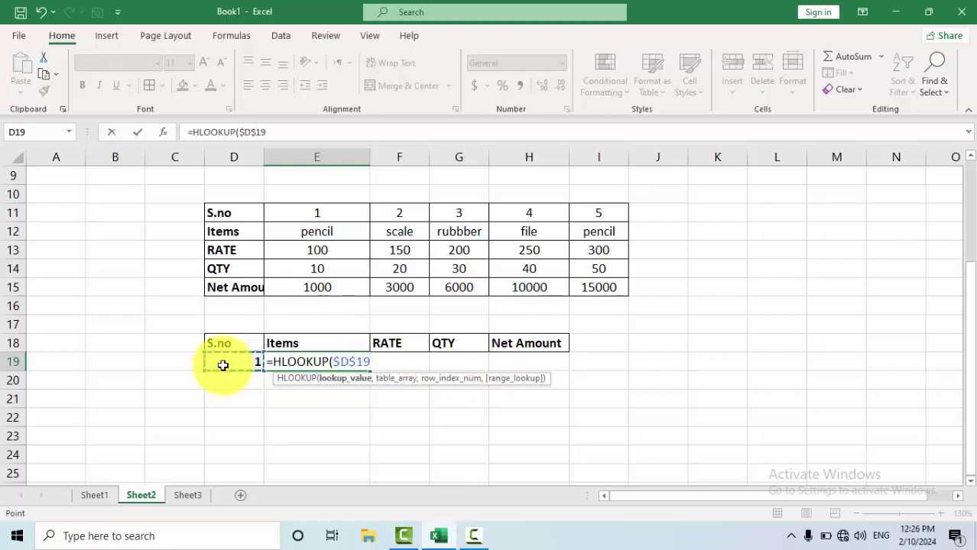
type(",")
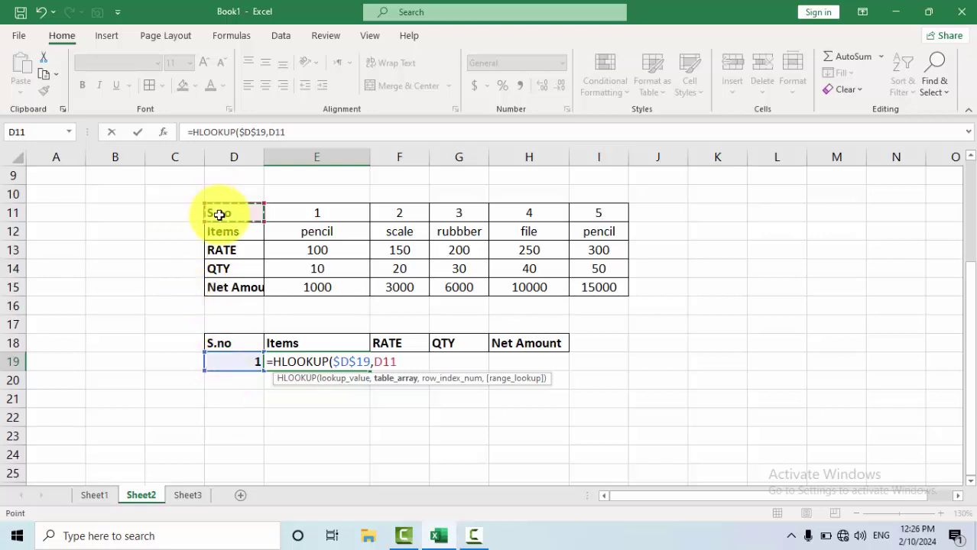
left_click_drag(218, 215, 582, 286)
key("F4")
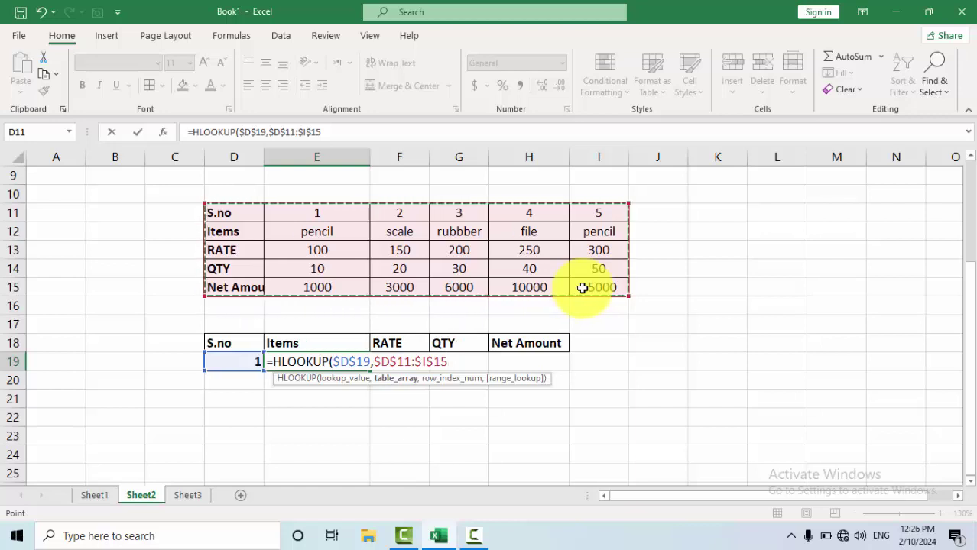
type(",")
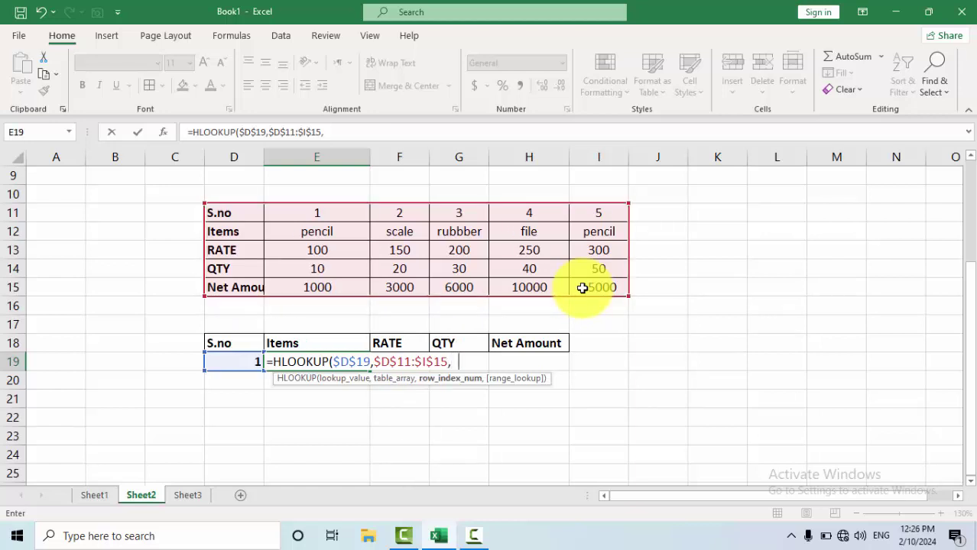
type("2,0")
key("Return")
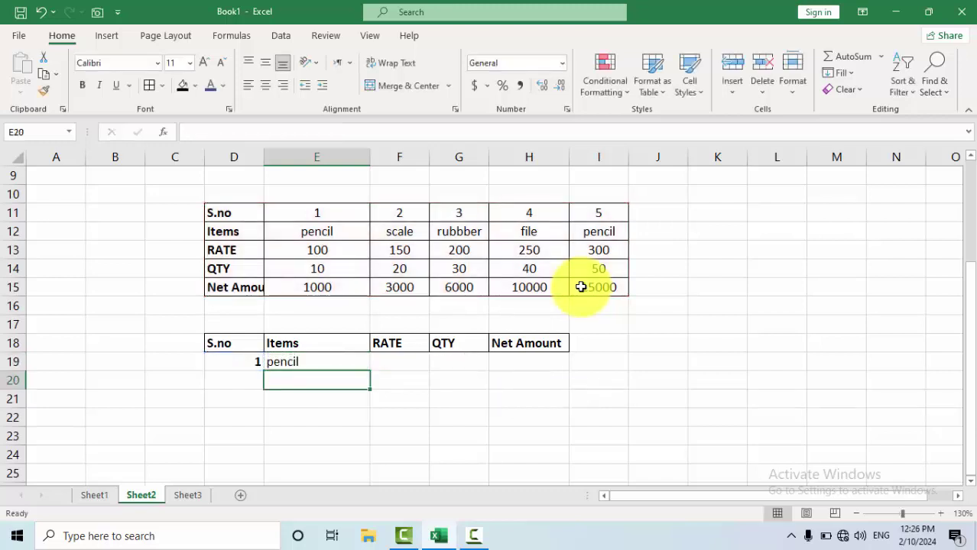
left_click(349, 362)
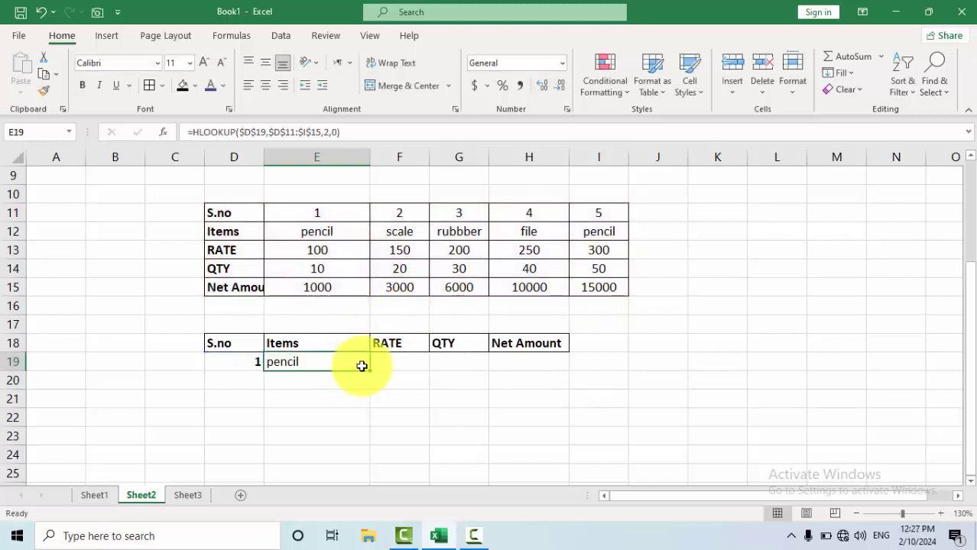
left_click_drag(370, 371, 541, 365)
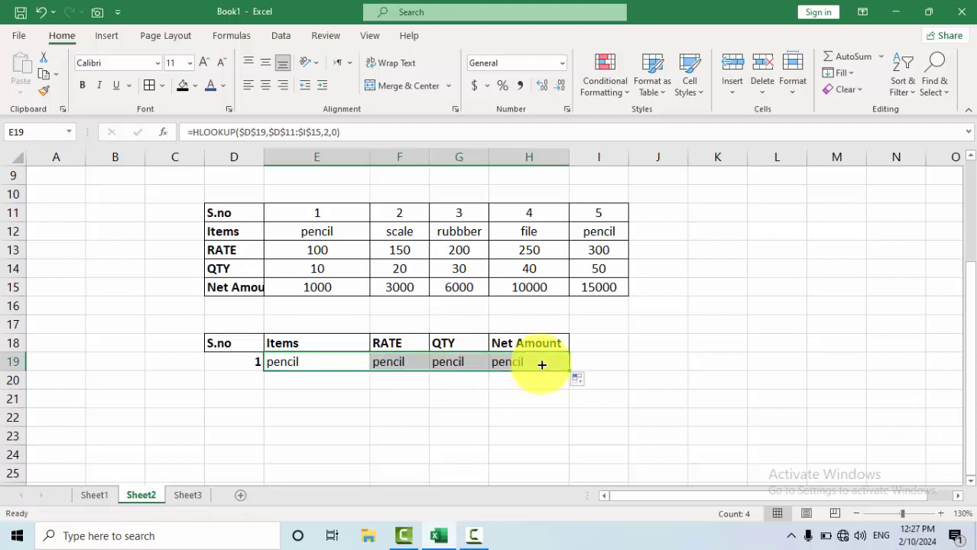
- Point the HLOOKUP row index in F19 at the RATE row and set the one in G19 to 4 for QTY
double_click(389, 362)
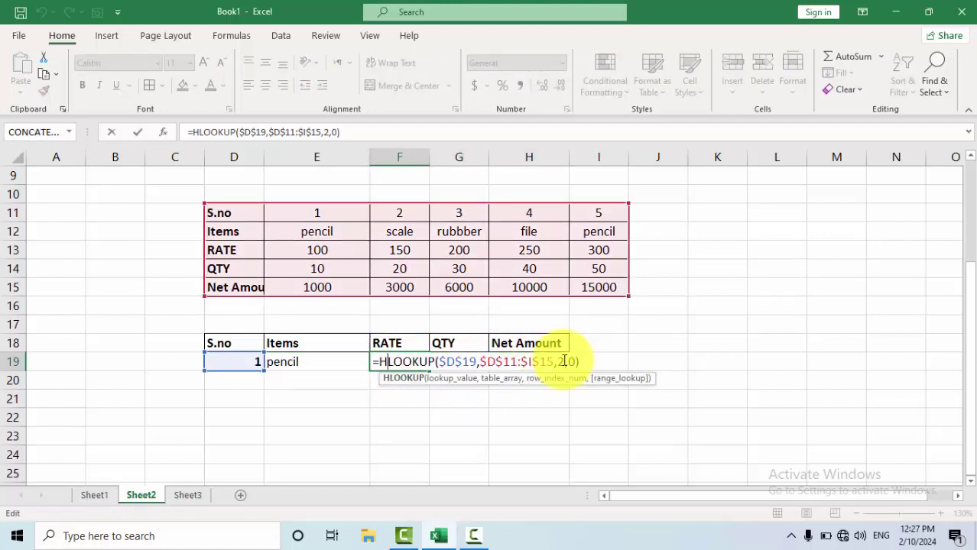
key("Return")
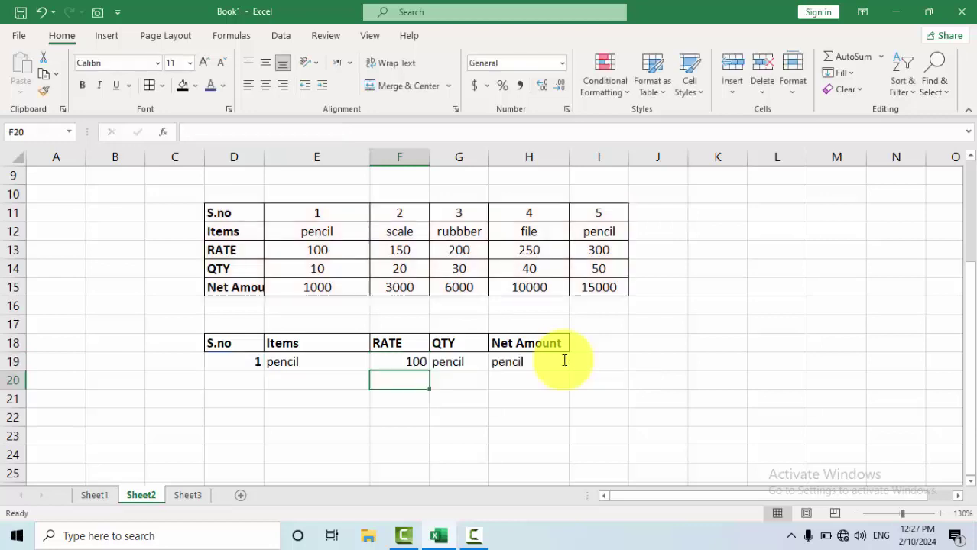
key("Up")
key("Right")
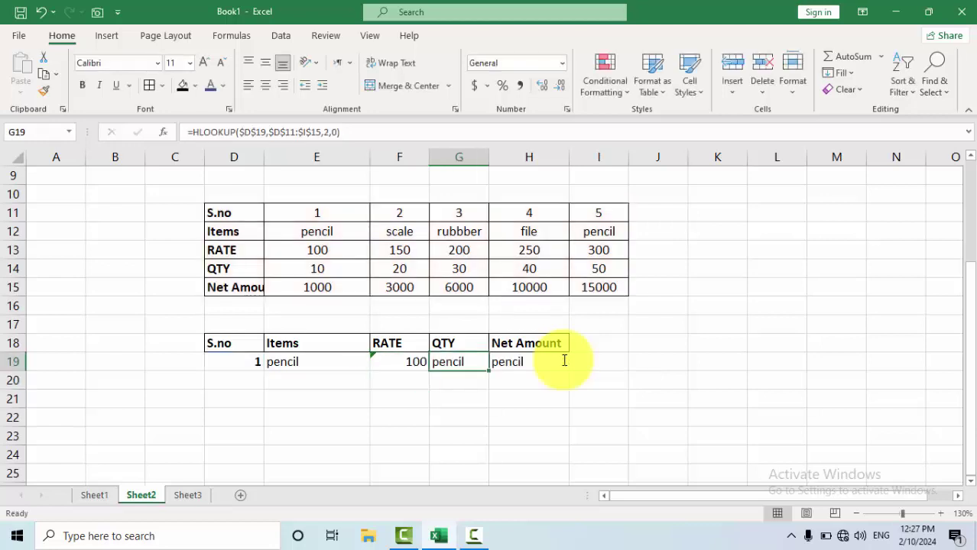
key("F2")
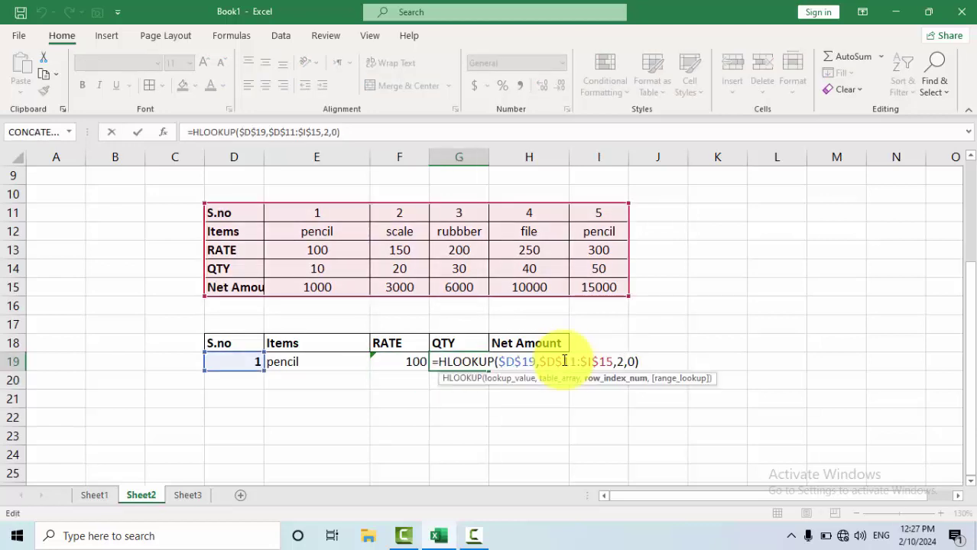
type("4")
key("Return")
- Set the HLOOKUP row index in H19 to 5 for Net Amount
key("Up")
key("Right")
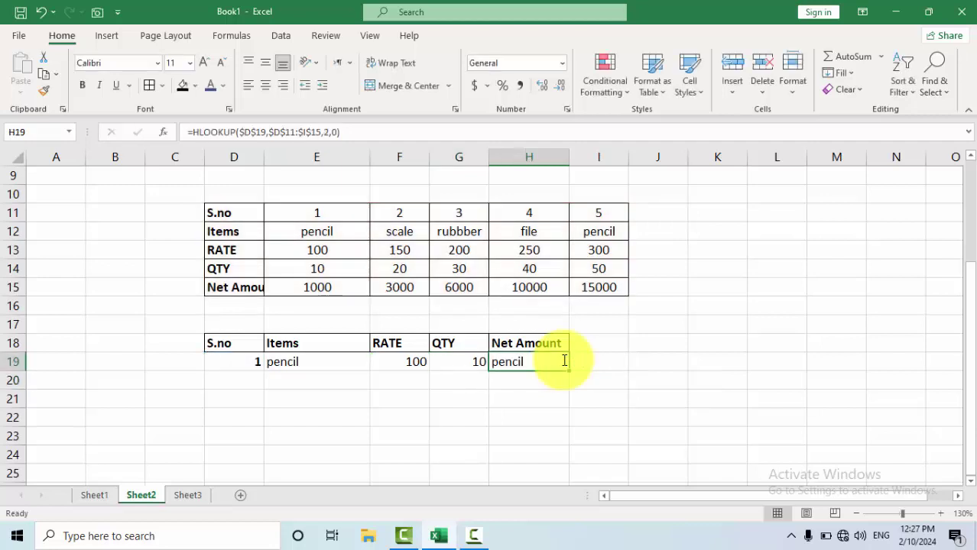
key("F2")
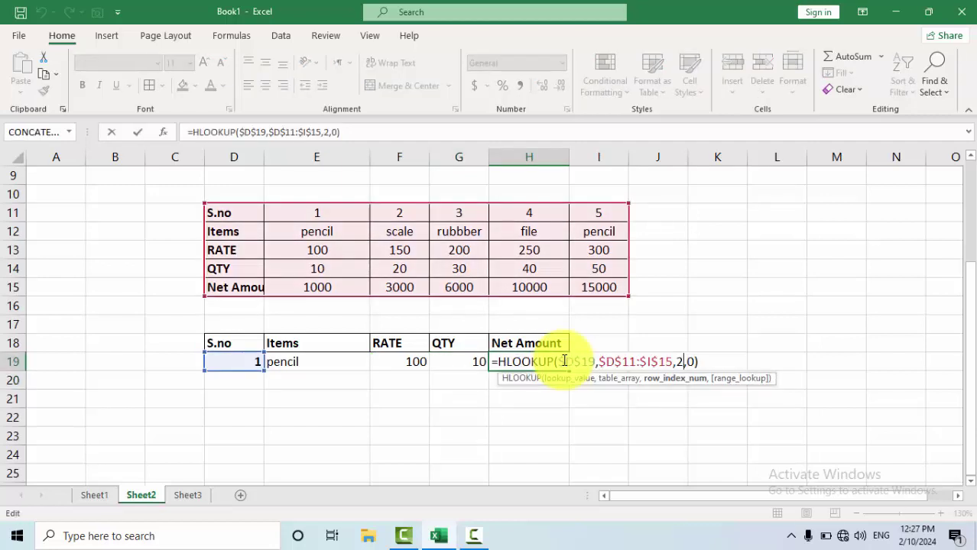
type("5")
key("Return")
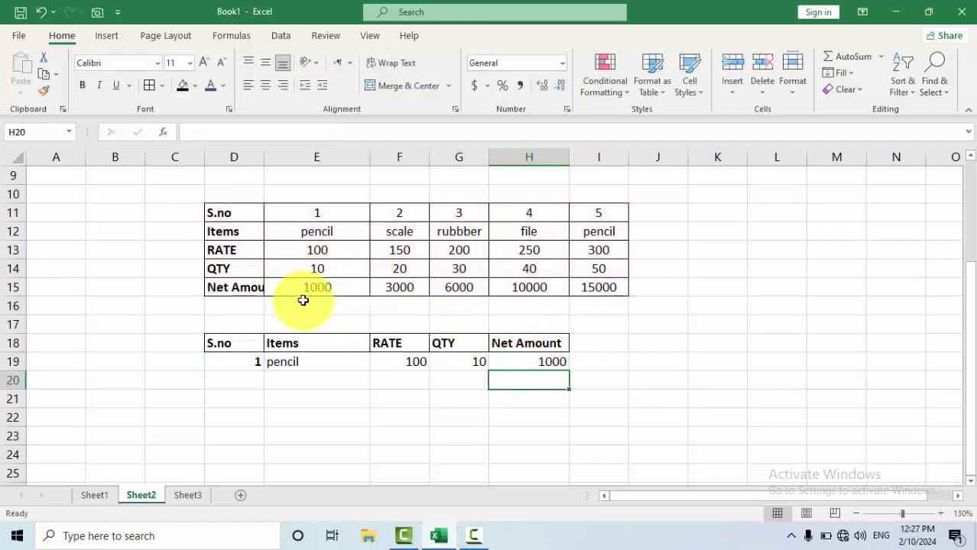
- Change the item name for S.no 5 in I12 to Eraser
left_click(261, 366)
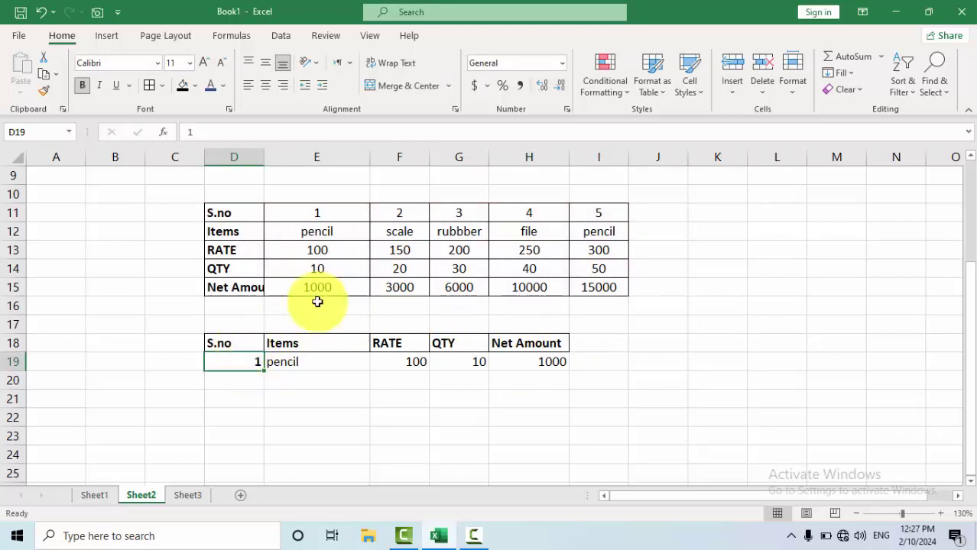
left_click(596, 231)
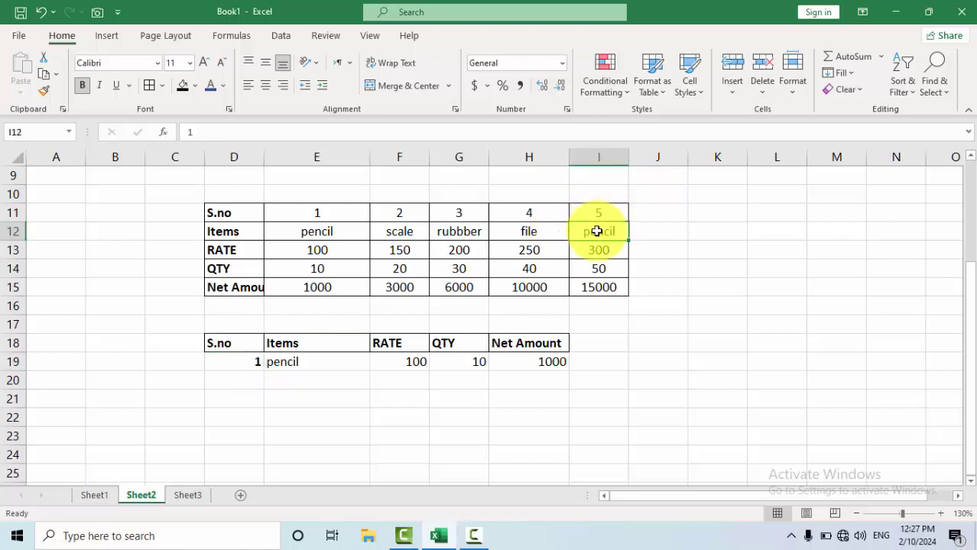
type("Eraser")
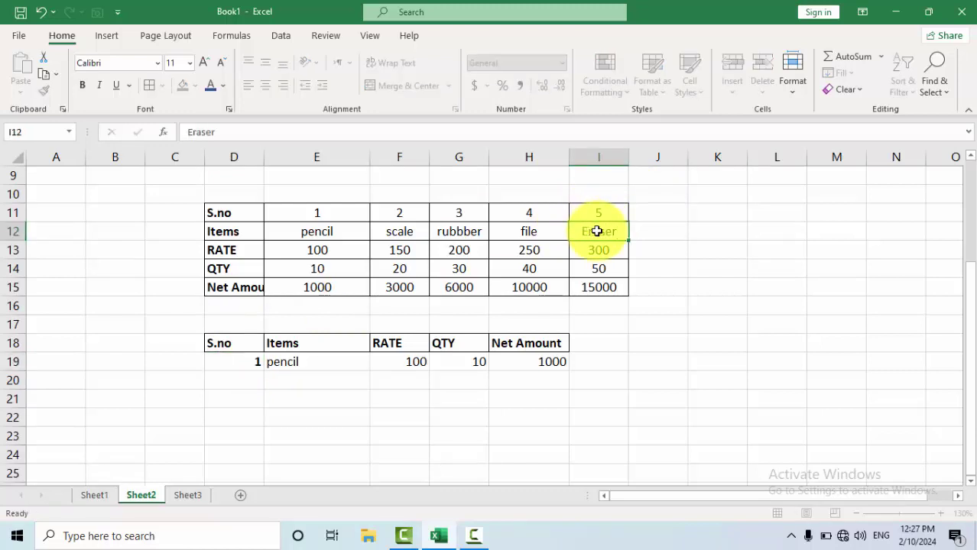
key("Return")
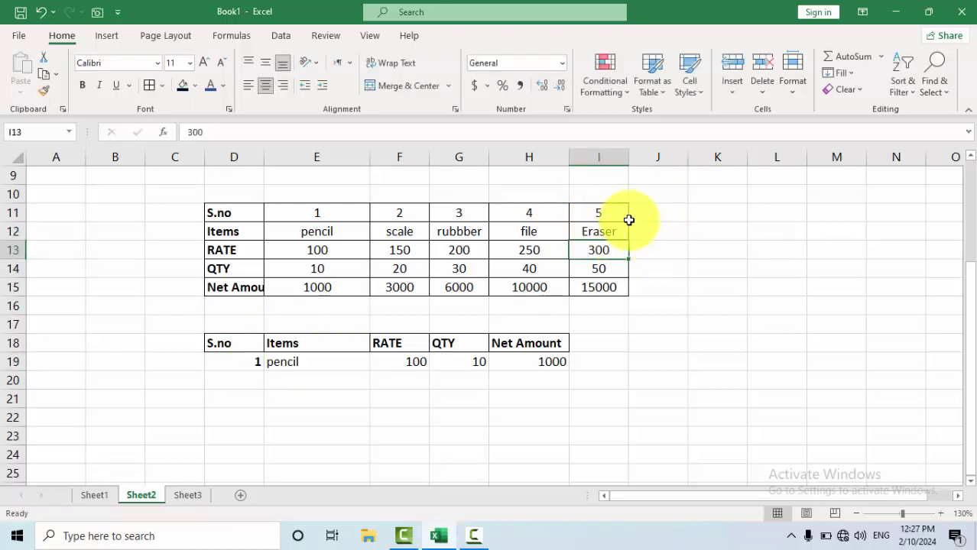
- Set the lookup S.no in D19 to 5 to test the HLOOKUP row against the Eraser column
left_click(609, 211)
left_click_drag(605, 233, 600, 287)
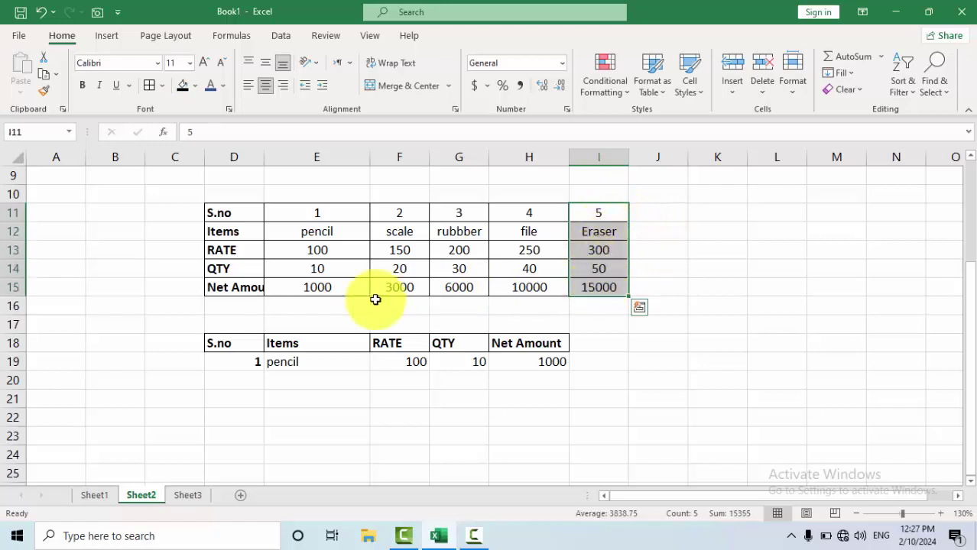
left_click(213, 360)
type("5")
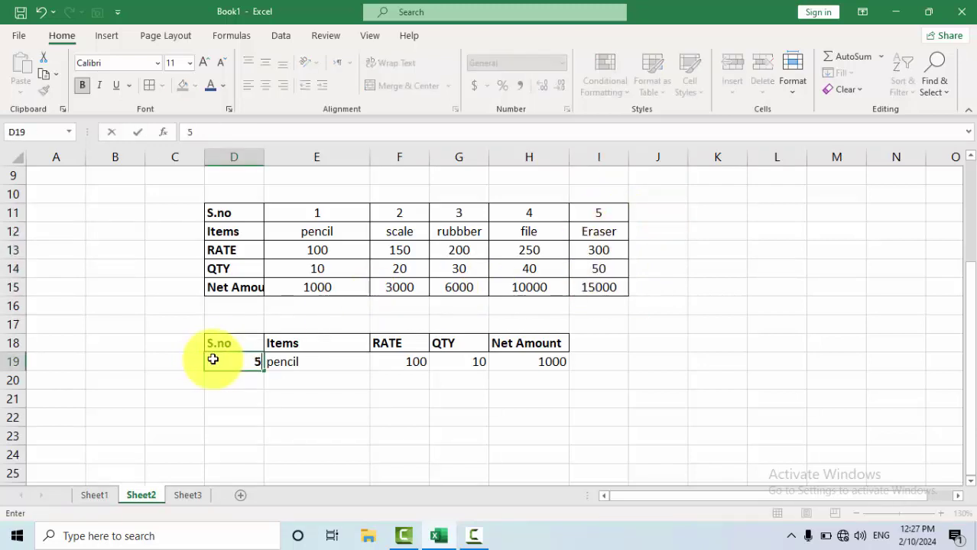
key("Return")
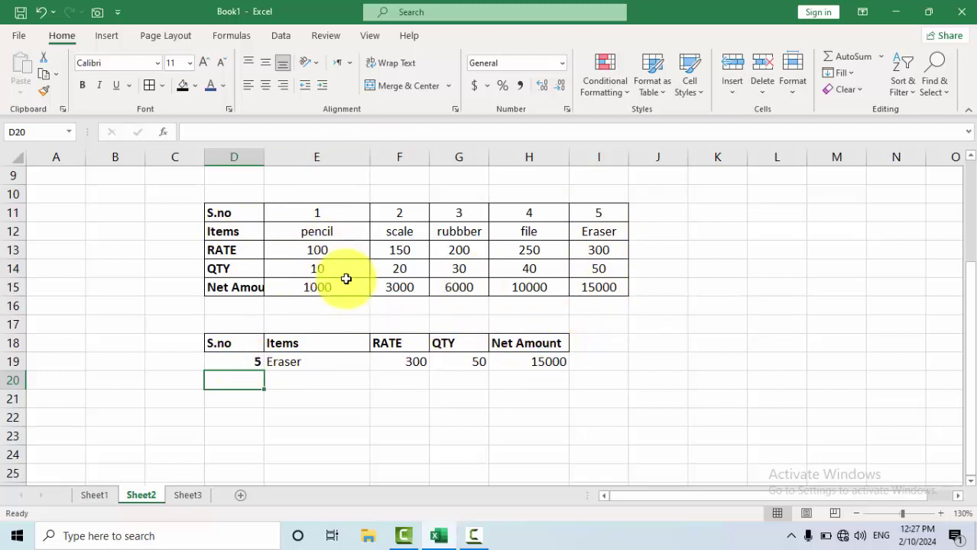
- Review the lookup sections on Sheet2 and examine the marks table A5:D8 and the name search area on Sheet3
scroll(346, 279, "up", 3)
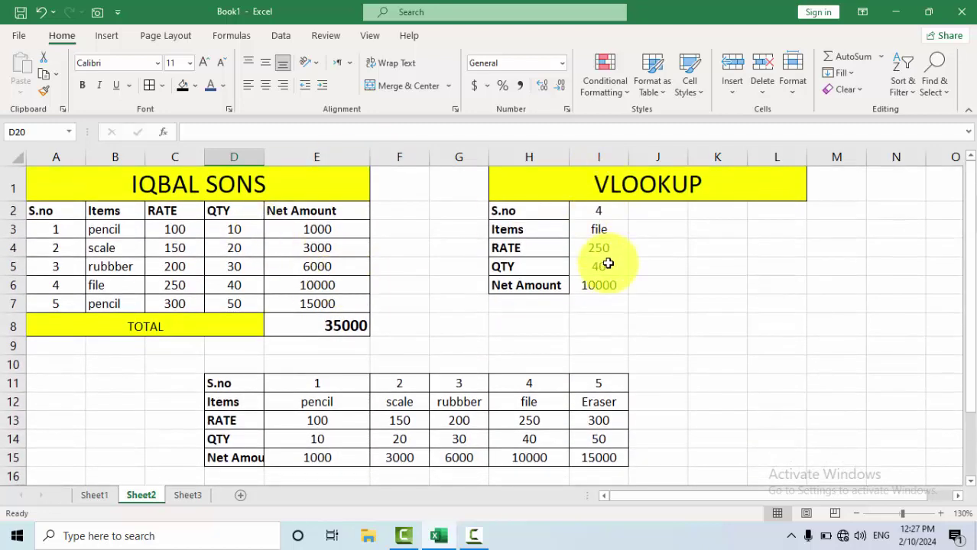
scroll(597, 260, "down", 5)
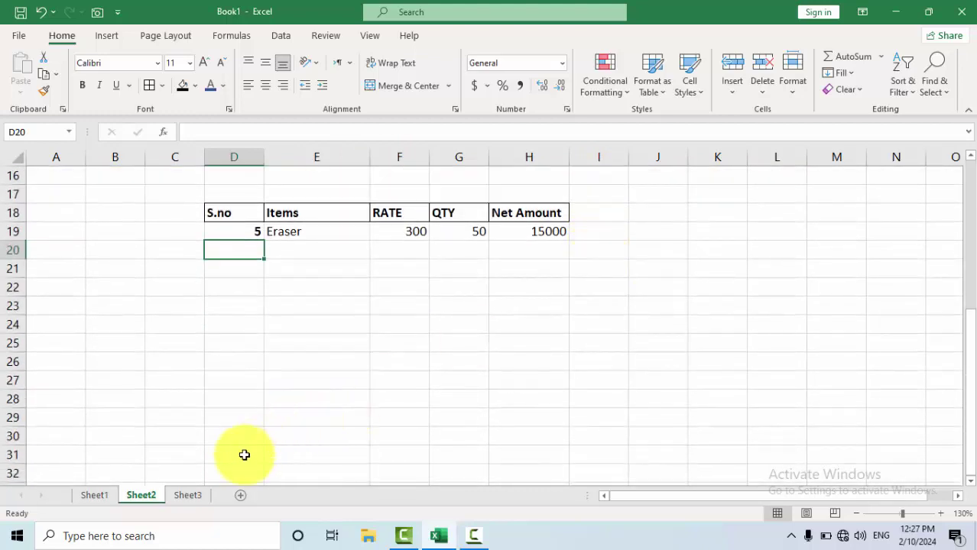
left_click(190, 502)
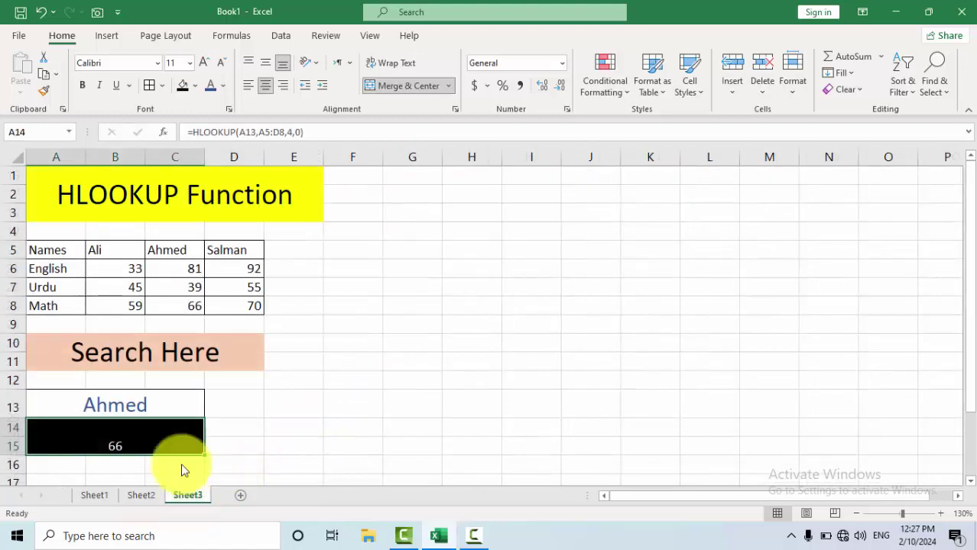
left_click(171, 204)
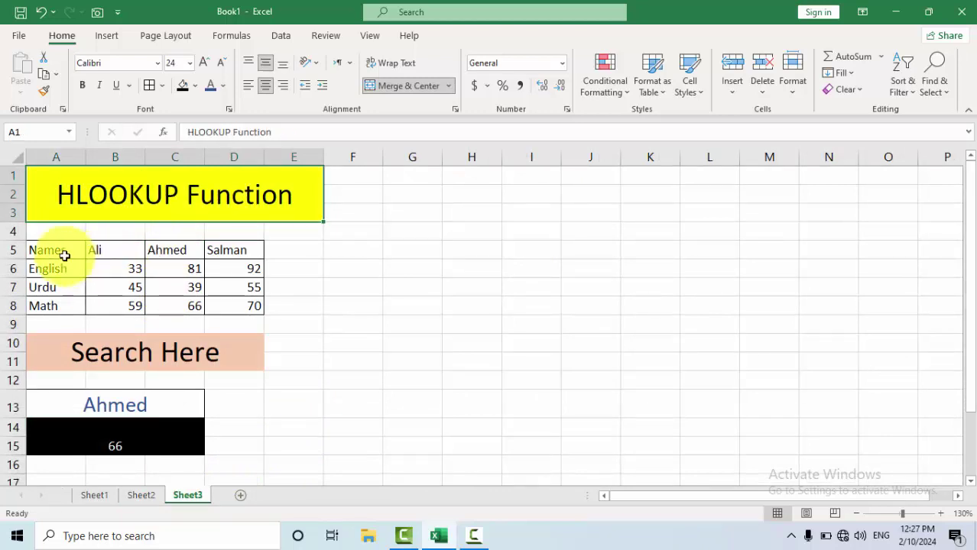
left_click_drag(63, 254, 230, 306)
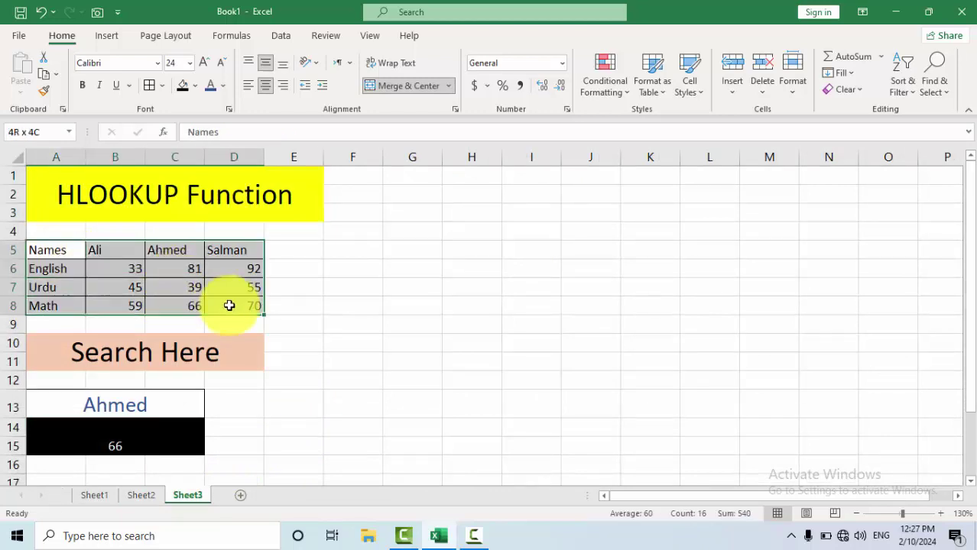
left_click(48, 248)
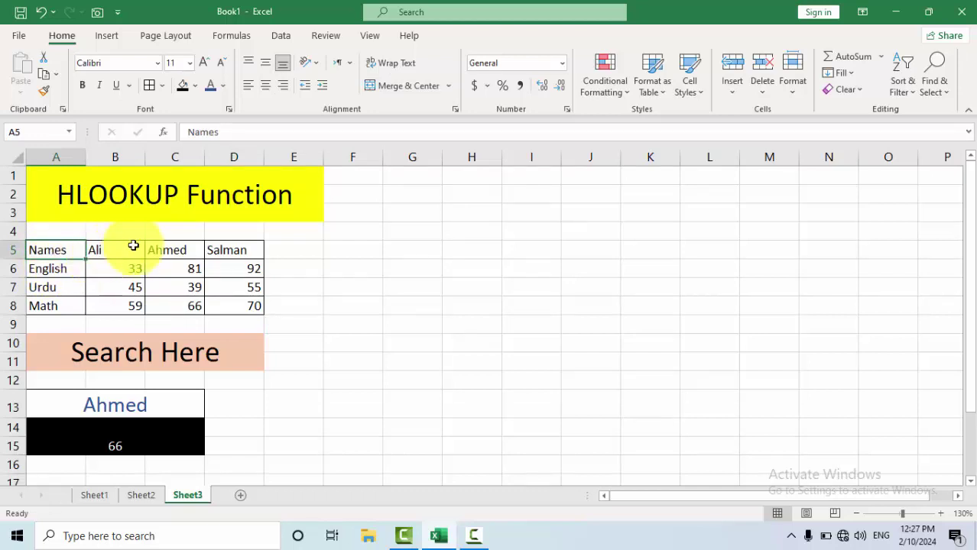
left_click(51, 272, "shift")
left_click_drag(51, 272, 48, 304)
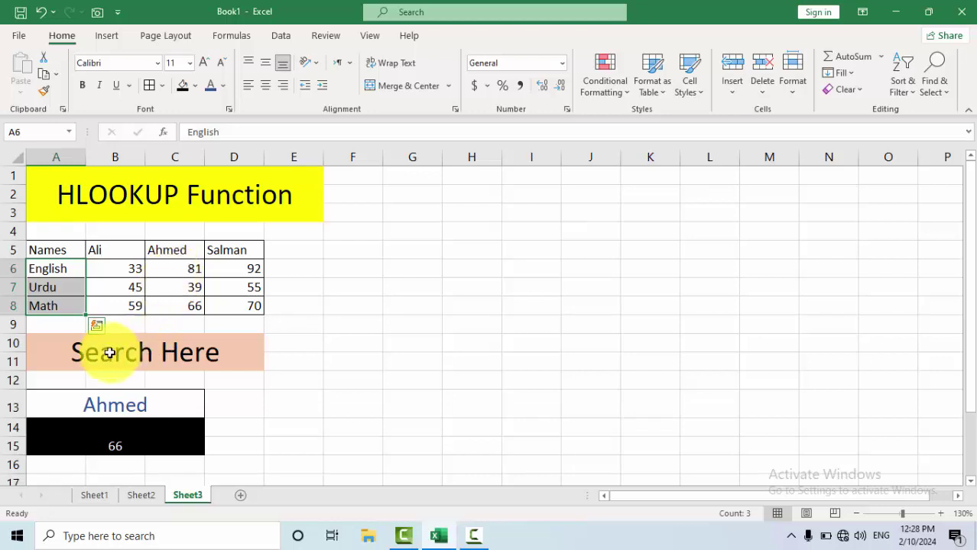
left_click(135, 405)
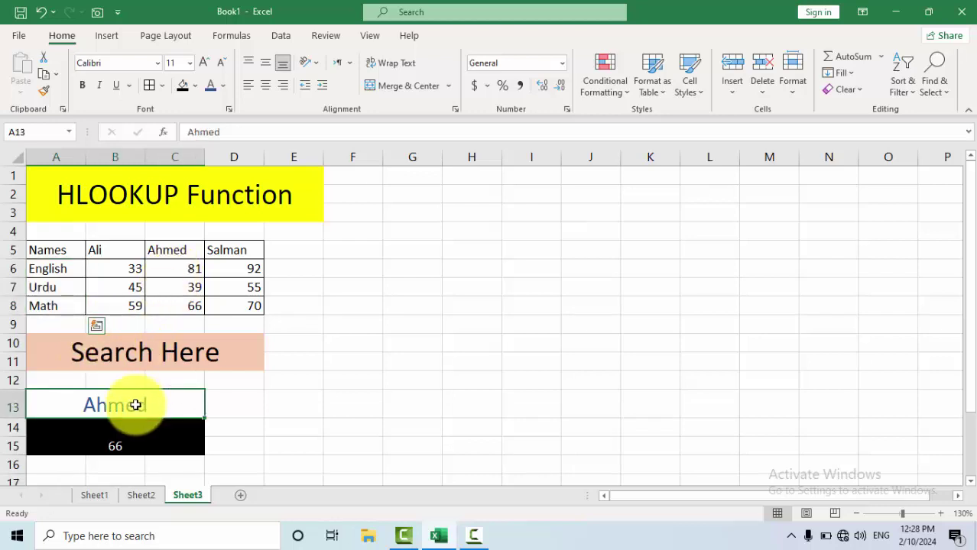
left_click(157, 309)
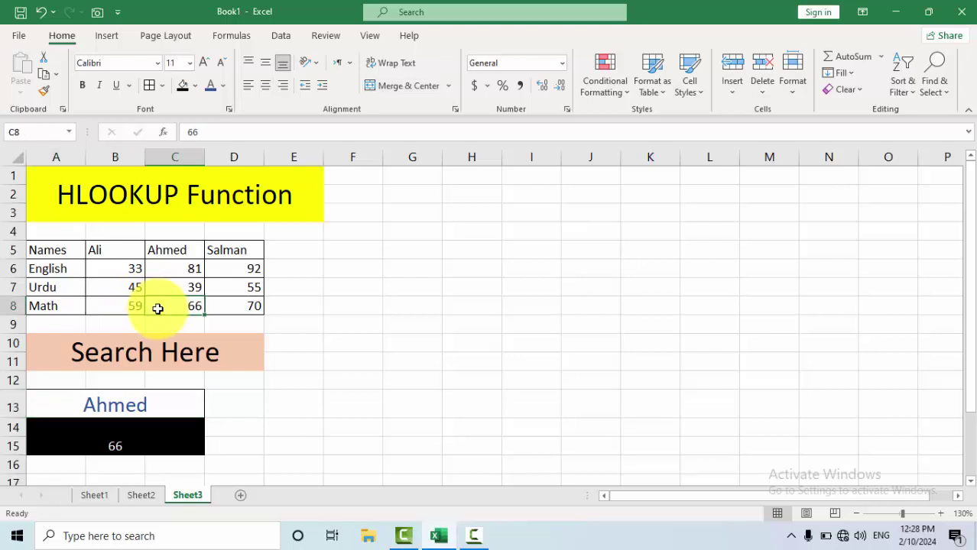
- Set the search name in A13 to the student named in B5 to test the existing HLOOKUP
left_click(131, 255)
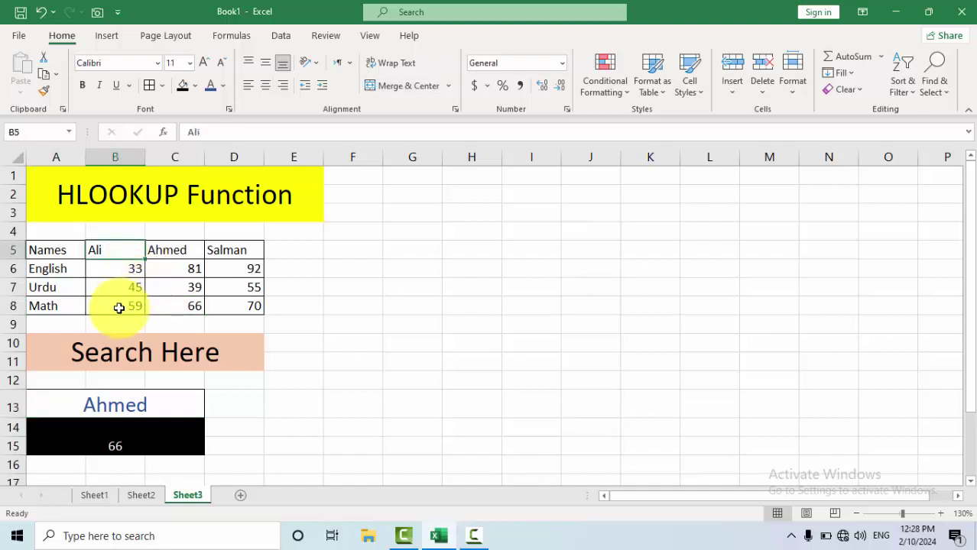
left_click_drag(120, 308, 120, 406)
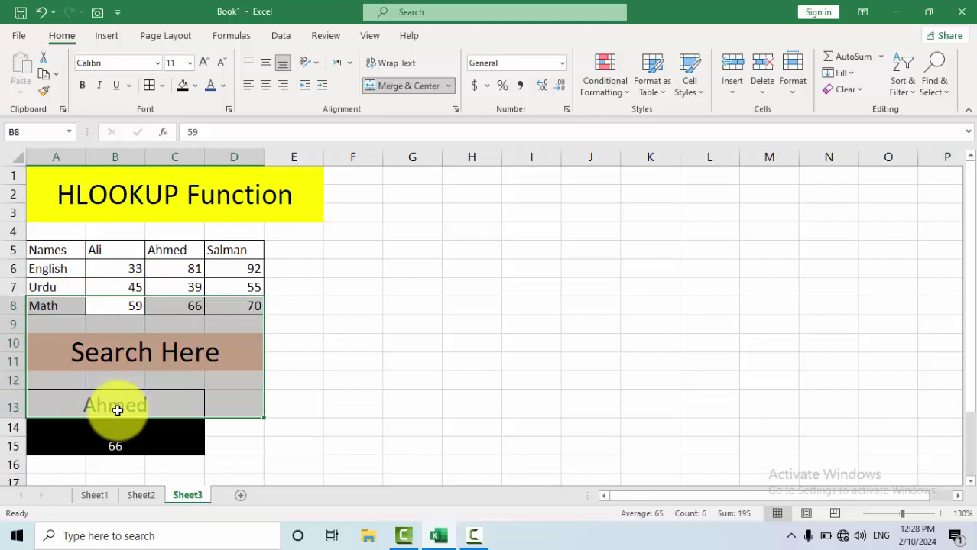
left_click(117, 411)
type("Ali")
key("Return")
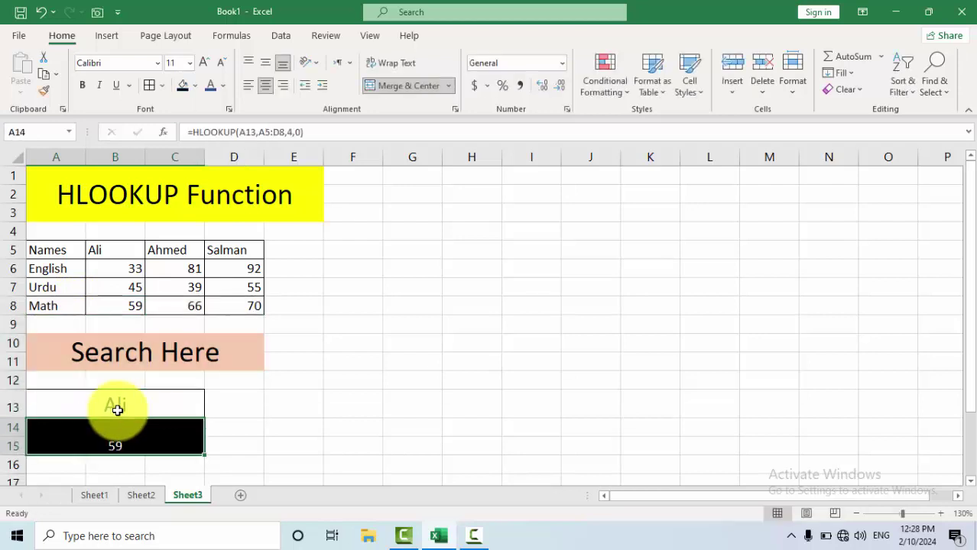
- Clear the result cell A14 and start a new HLOOKUP formula there with A13 as the lookup value
key("Delete")
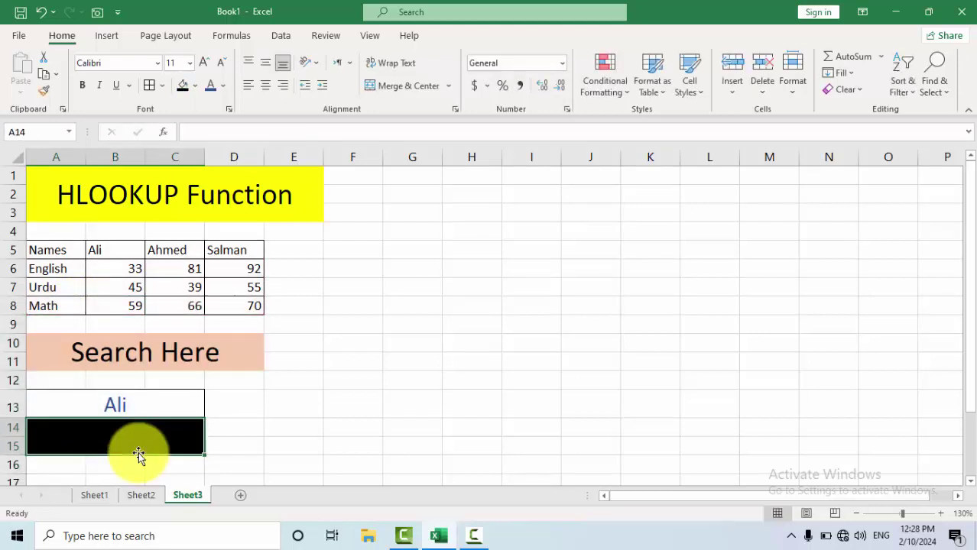
type("=hlo")
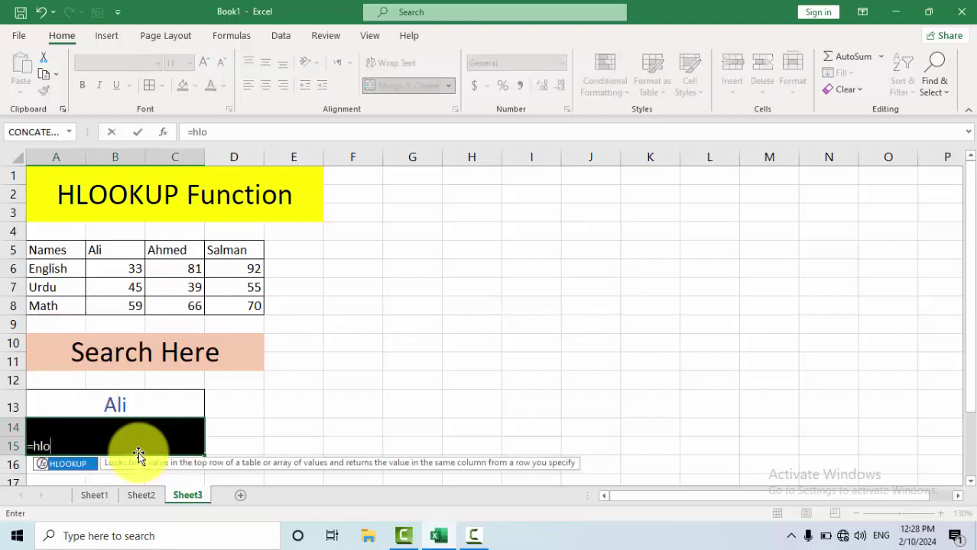
key("Tab")
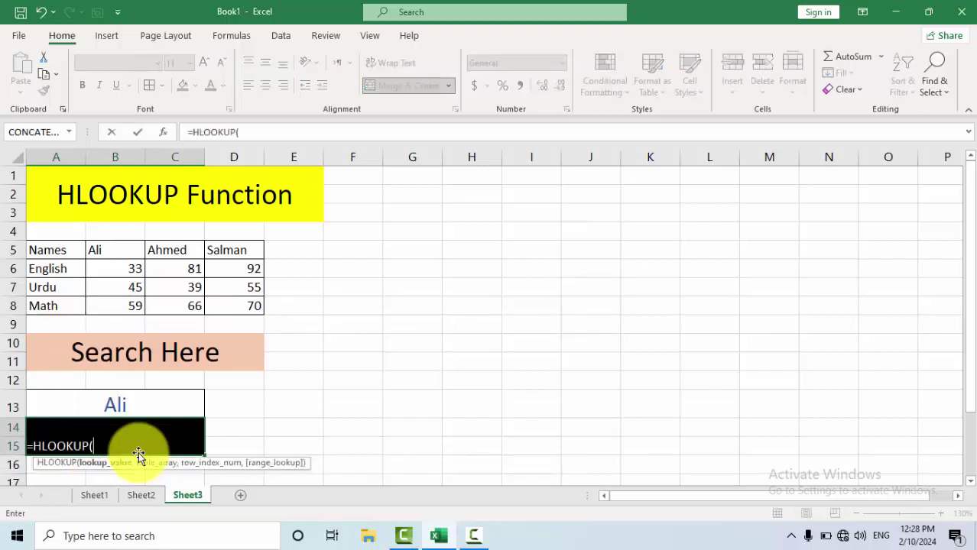
left_click(101, 409)
type(",")
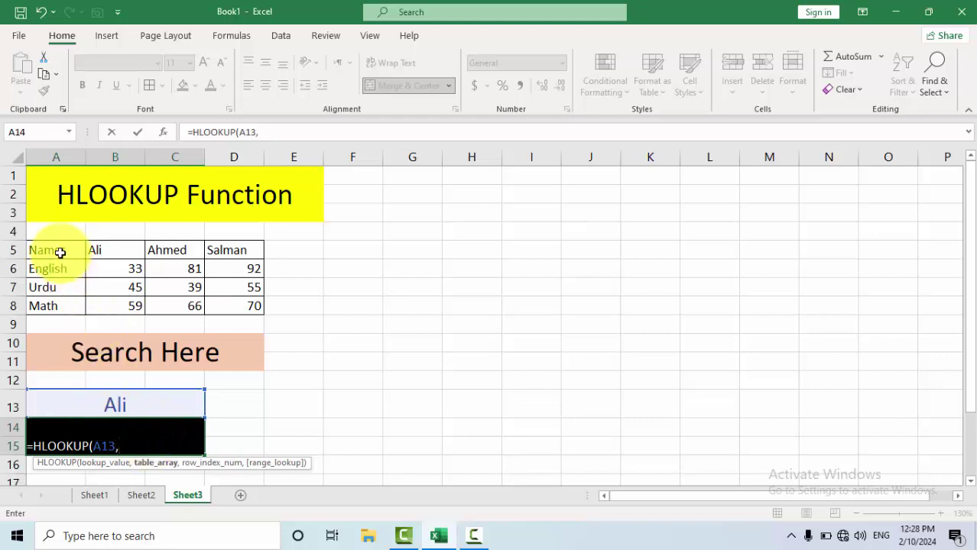
- Complete the A14 formula with table range A5:D8, row index 4 and match type 0, and compare its result with B8
left_click_drag(56, 250, 231, 303)
type(",4")
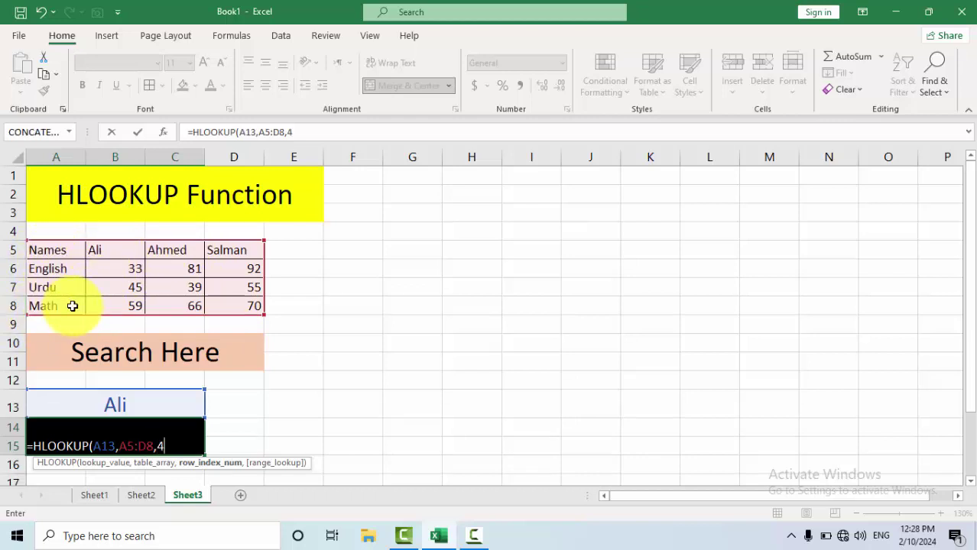
type(",")
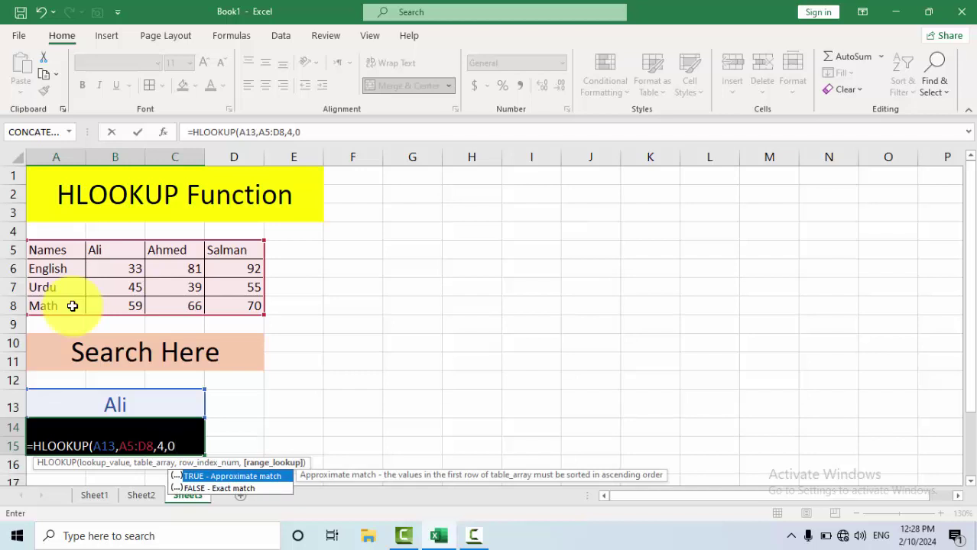
type("0")
key("Return")
key("Up")
key("Up")
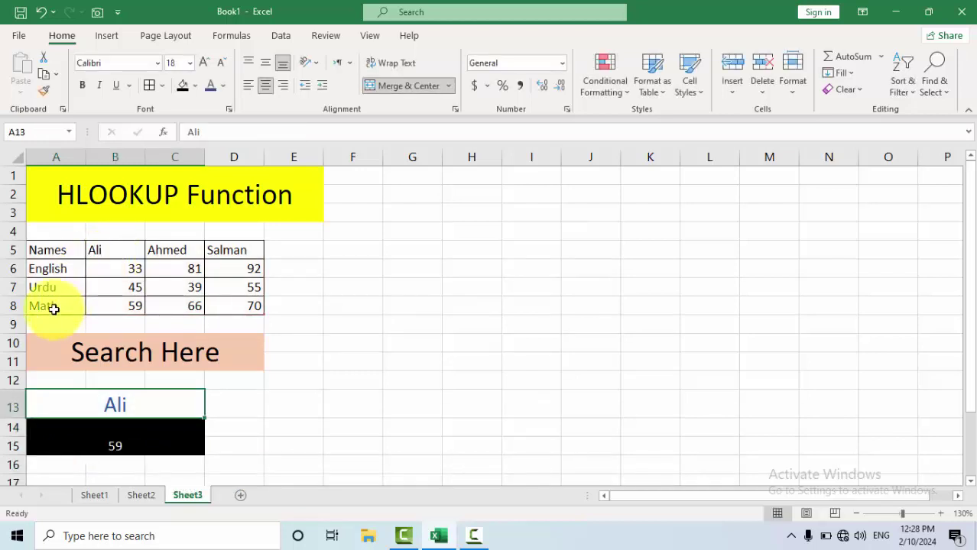
left_click(109, 299)
left_click(93, 444)
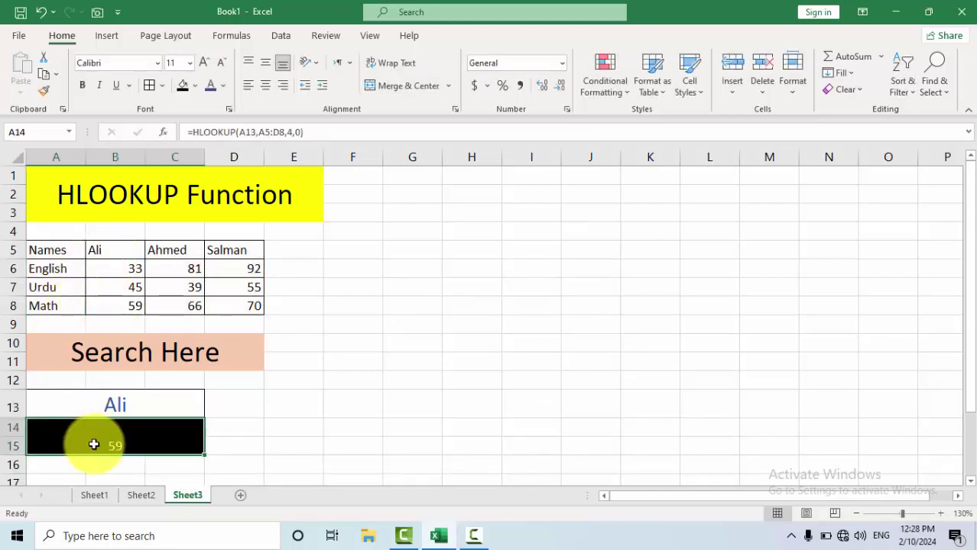
- Change the search name in A13 to the student named in C5 and compare the result with the Math mark in C8
left_click(114, 410)
type("Ahmed")
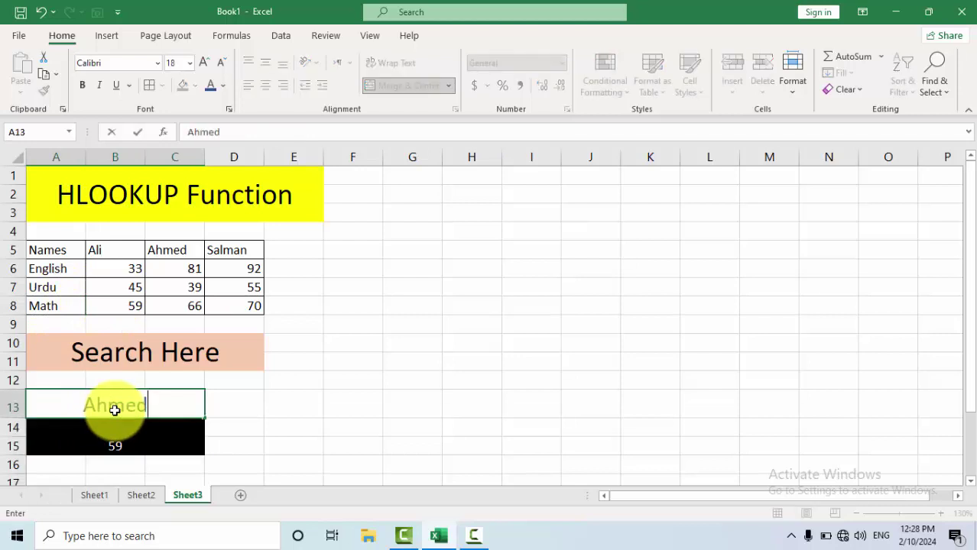
key("Return")
left_click(187, 305)
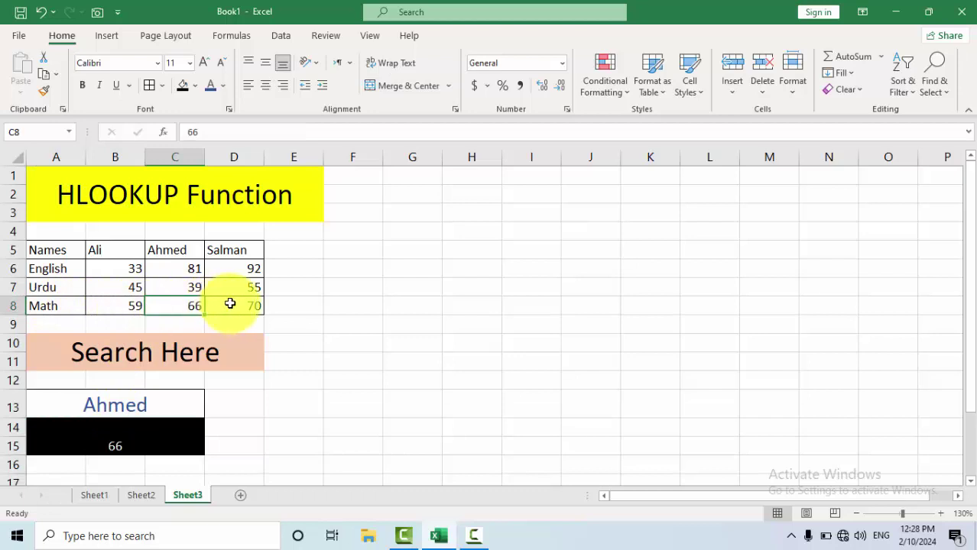
- Change the search name in A13 to the student named in D5 and compare the result with the Math mark in D8
left_click(139, 406)
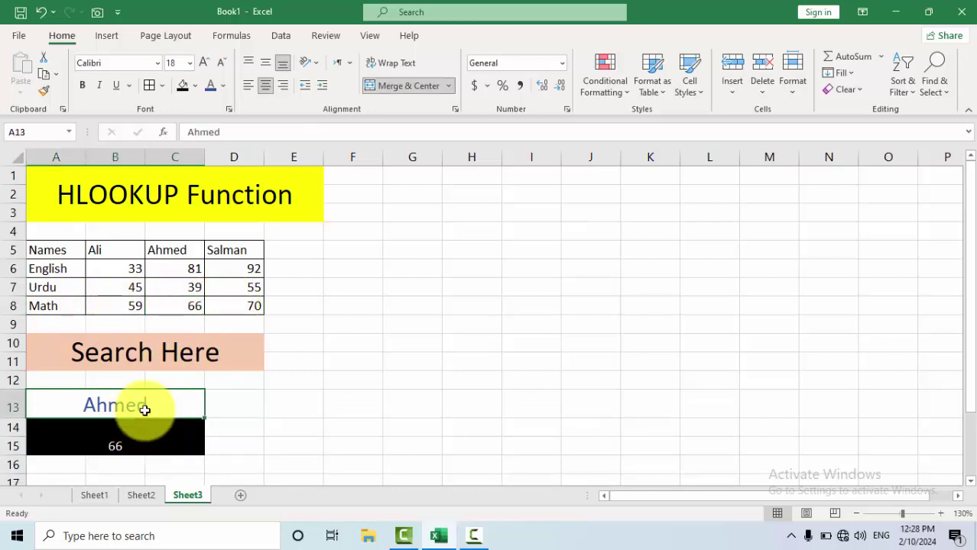
type("Sa")
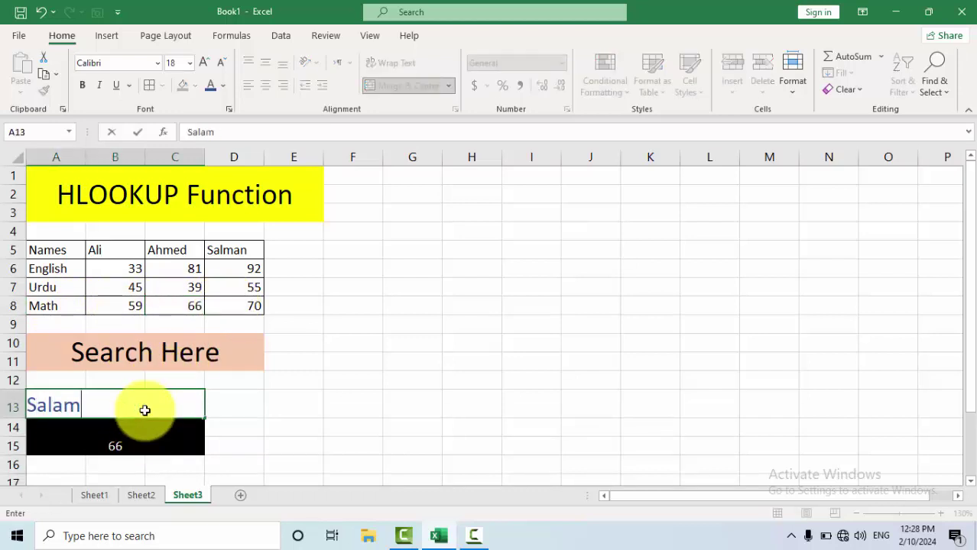
type("lman")
key("Return")
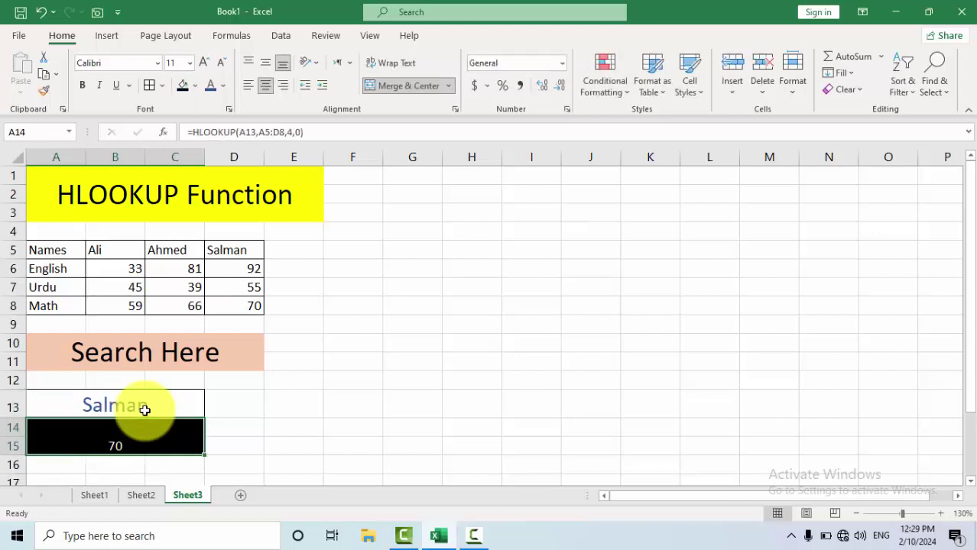
left_click(234, 305)
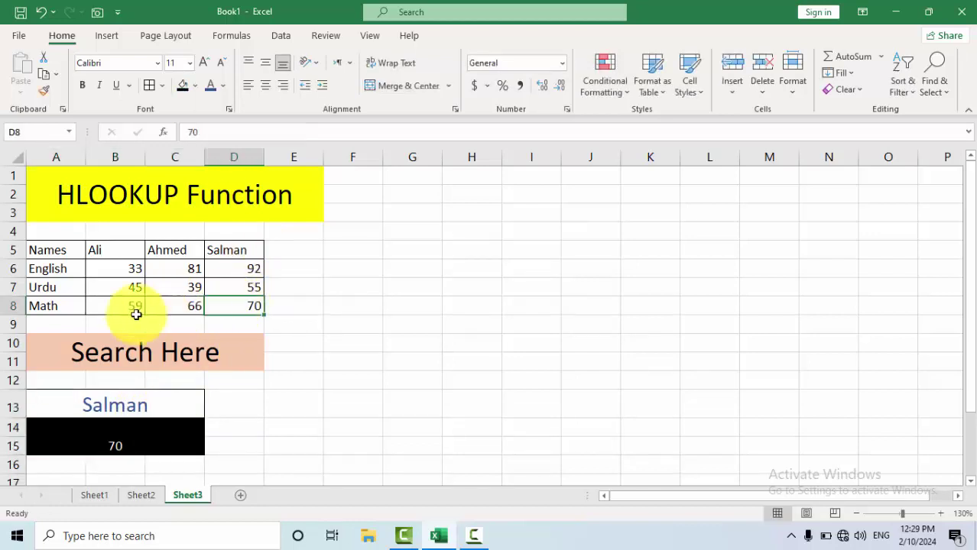